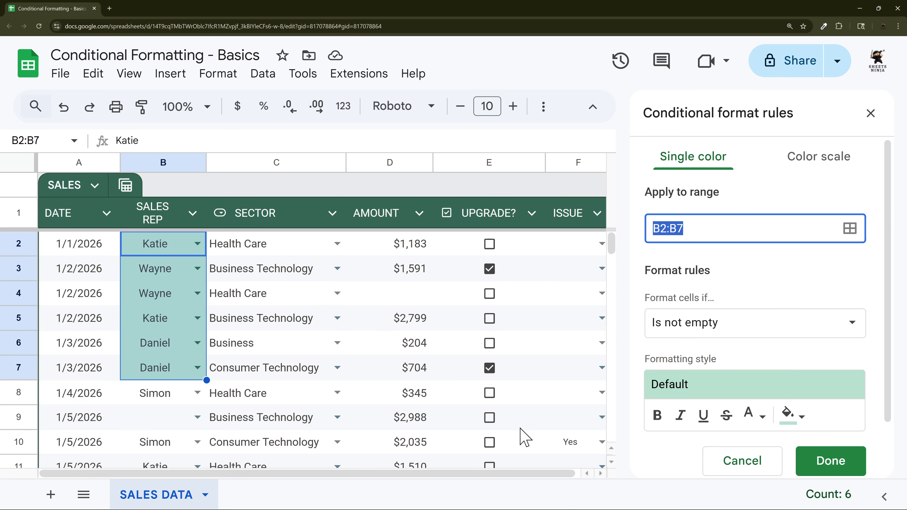
# Extend the formatting rule's range to B2:B and set its condition to Is empty
pyautogui.click(695, 228)
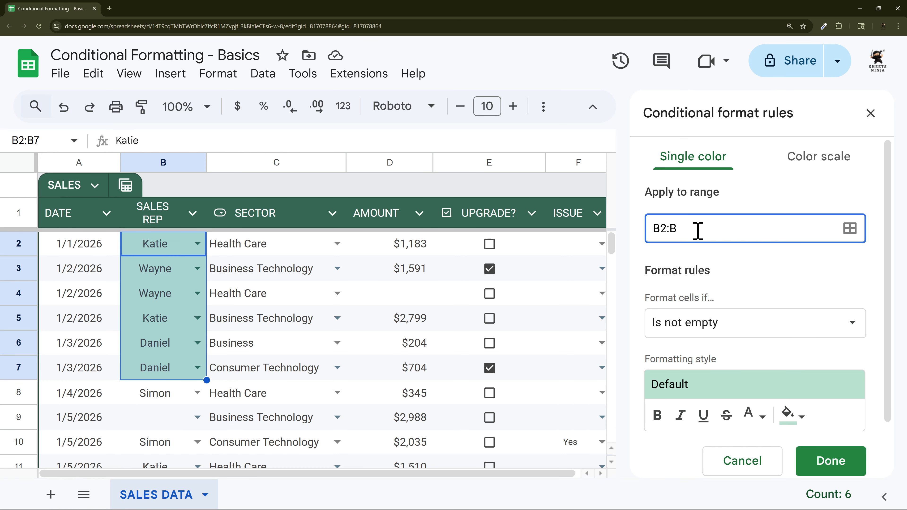
pyautogui.scroll(-1, 712, 254)
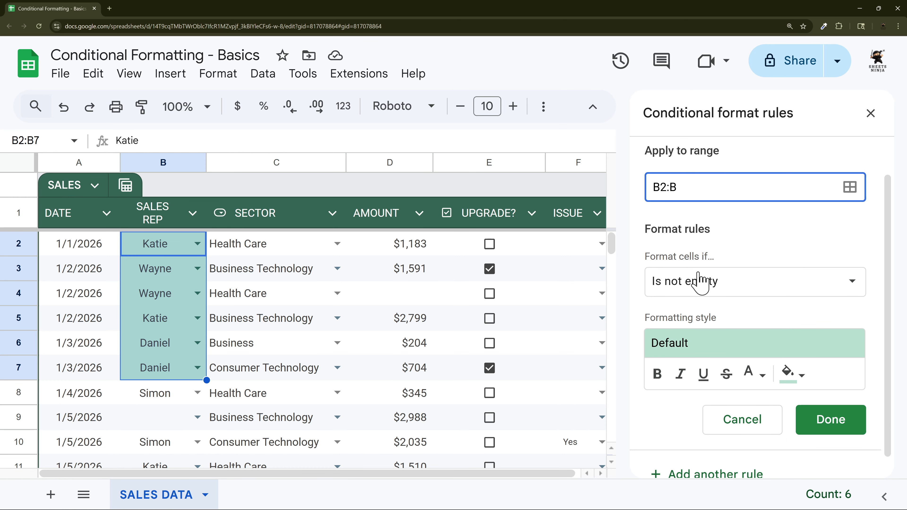
pyautogui.click(698, 286)
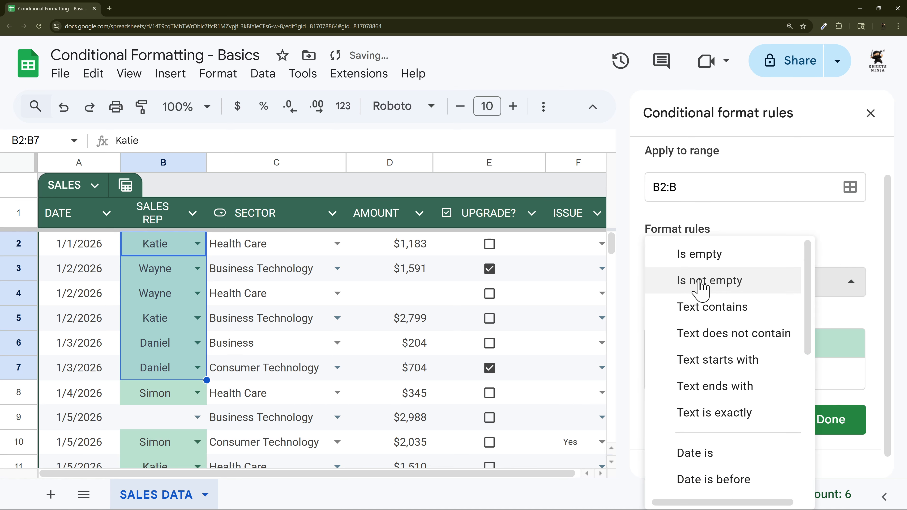
pyautogui.click(716, 260)
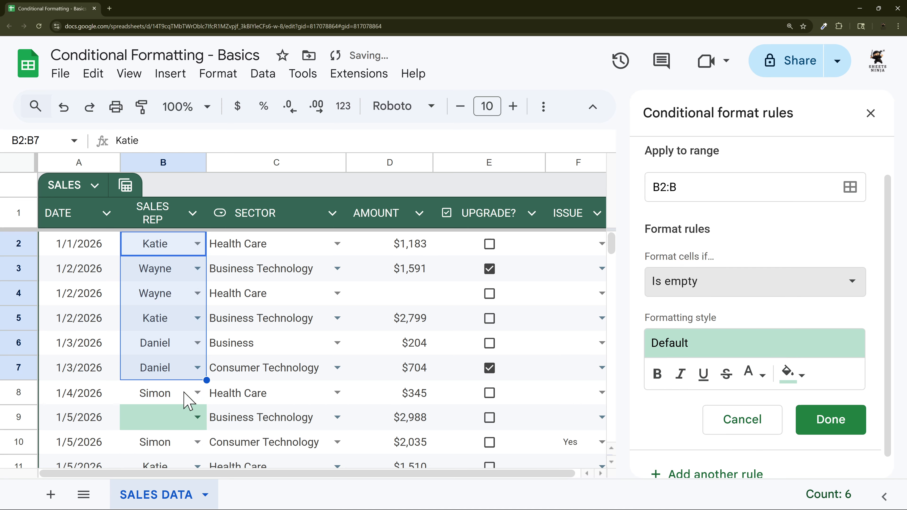
# Change the rule's condition for the sales rep column to Is not empty
pyautogui.click(696, 283)
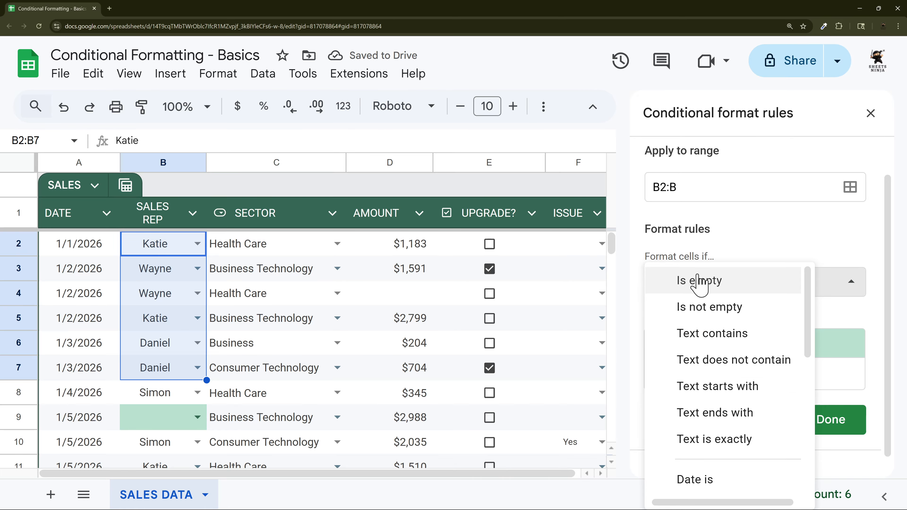
pyautogui.click(715, 315)
pyautogui.scroll(-3, 225, 327)
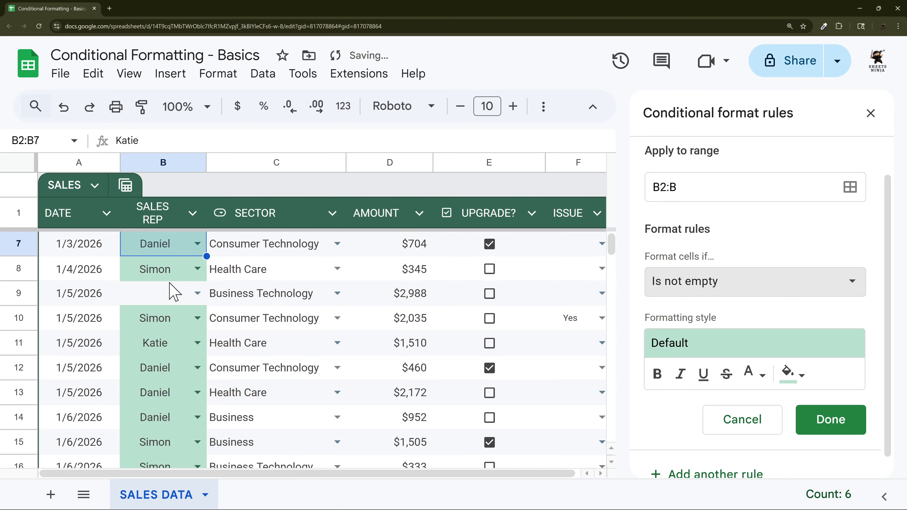
# Set the rule's condition to Text contains, with the first name of the sales rep in row 8 as its value
pyautogui.click(644, 284)
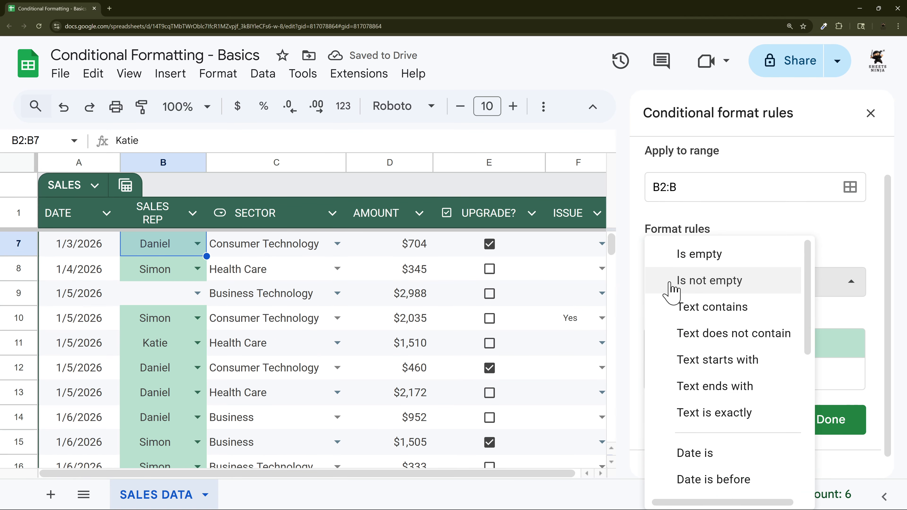
pyautogui.click(701, 307)
pyautogui.click(695, 321)
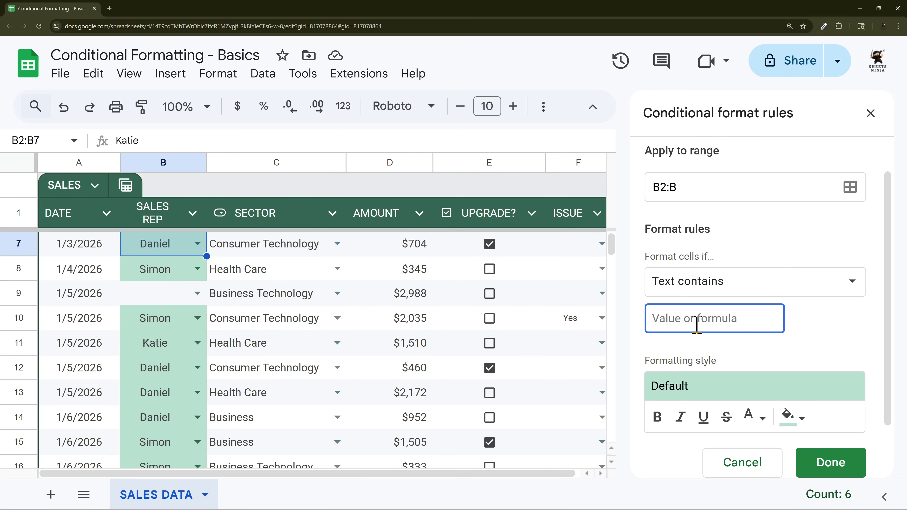
pyautogui.write('Simon')
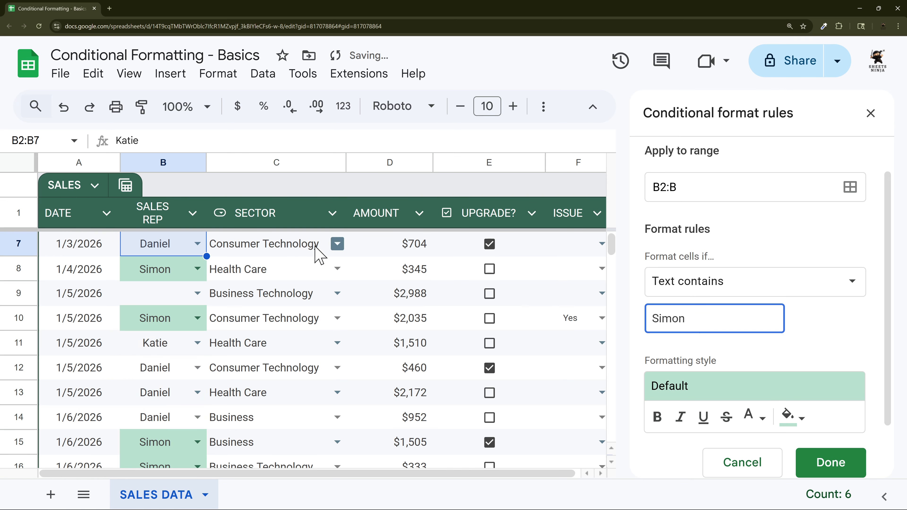
pyautogui.scroll(3, 240, 329)
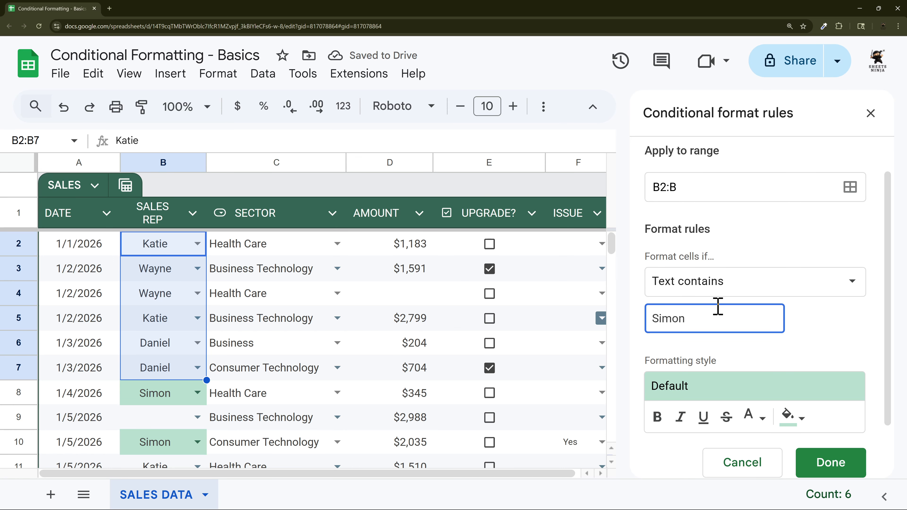
# Try the conditions Text does not contain and Text starts with on the same sales rep name
pyautogui.click(725, 288)
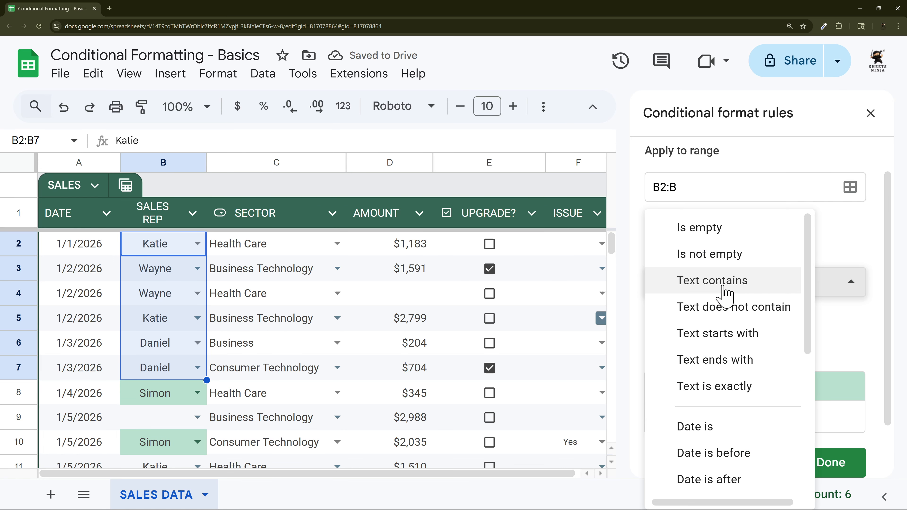
pyautogui.click(743, 309)
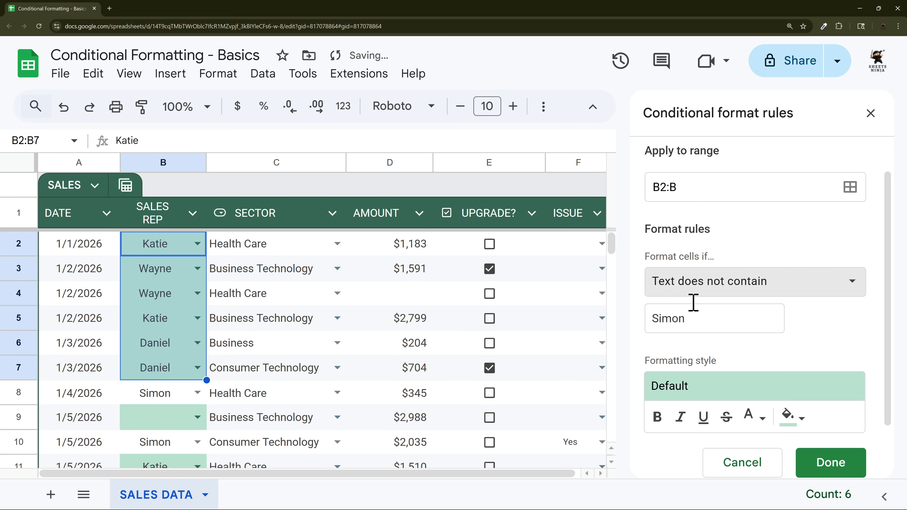
pyautogui.click(694, 289)
pyautogui.click(734, 310)
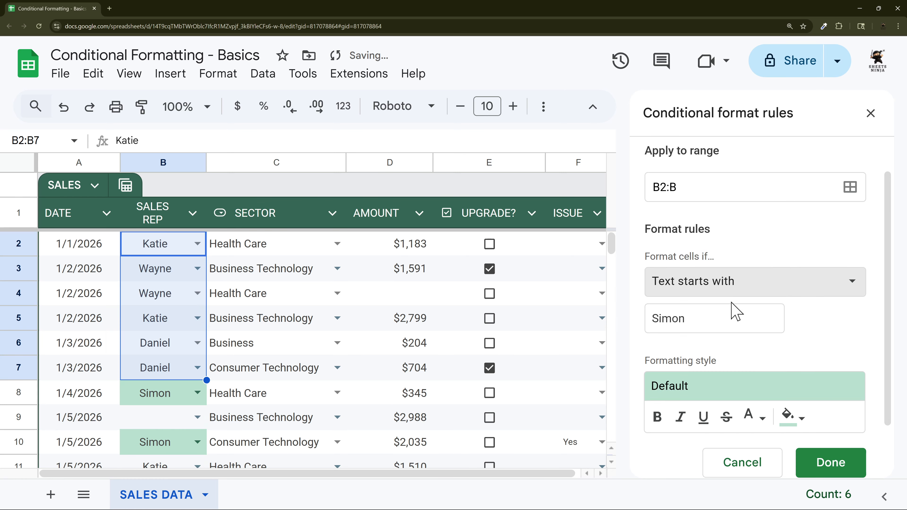
# Apply the Text starts with rule to the range C2:C with the value Business
pyautogui.click(709, 294)
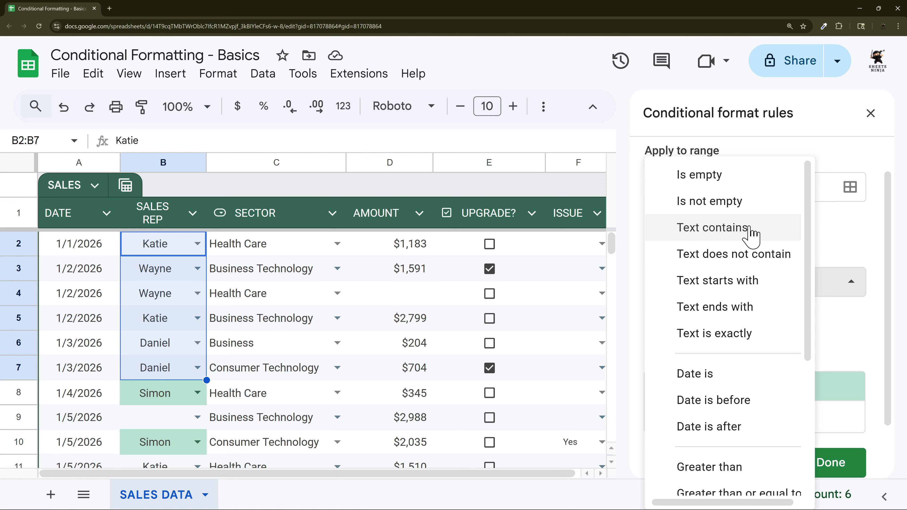
pyautogui.click(825, 247)
pyautogui.click(662, 188)
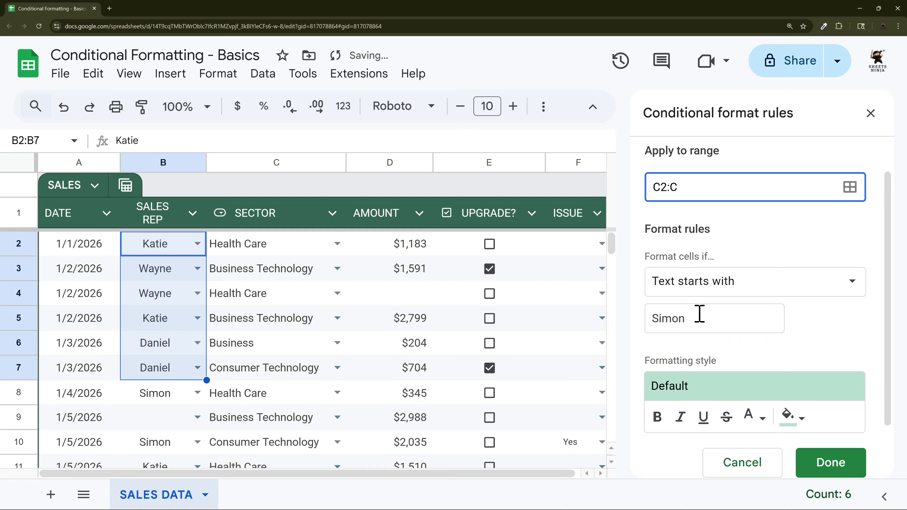
pyautogui.moveTo(699, 316); pyautogui.dragTo(650, 324)
pyautogui.write('Business')
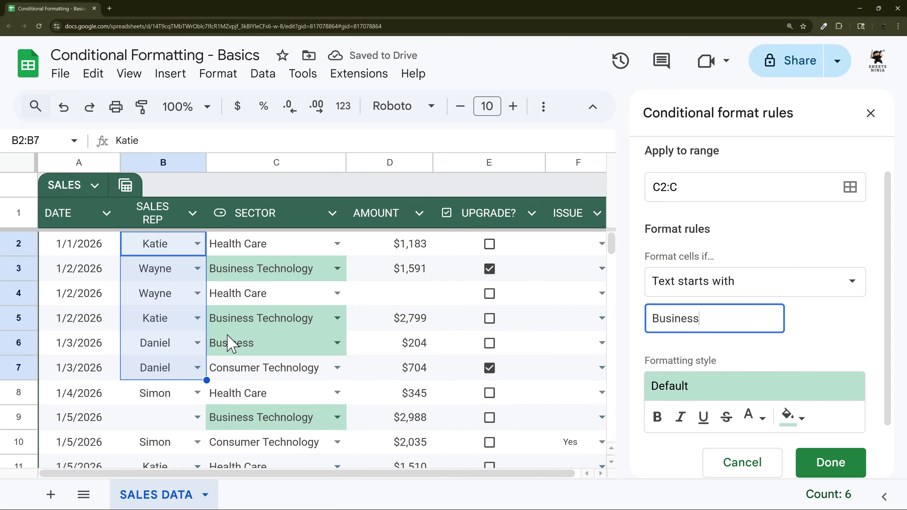
# Change the sector rule to format cells whose text contains Technology
pyautogui.click(773, 283)
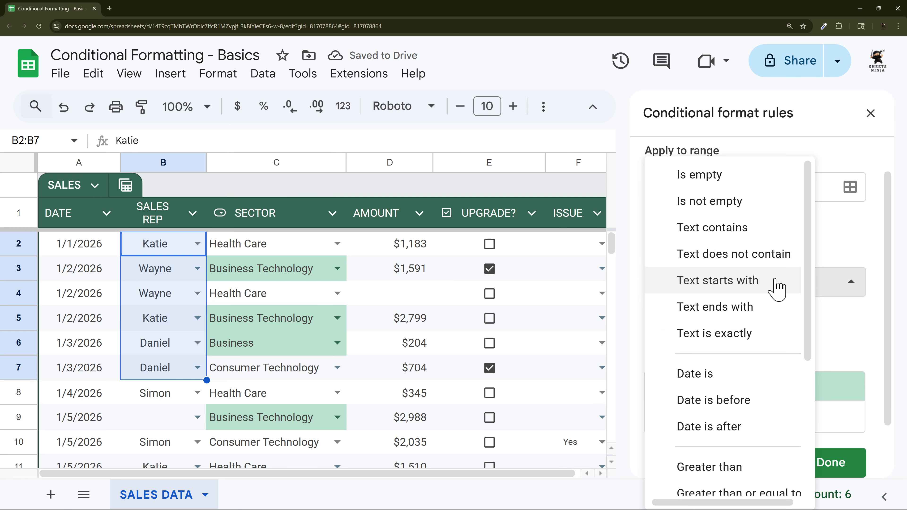
pyautogui.click(731, 232)
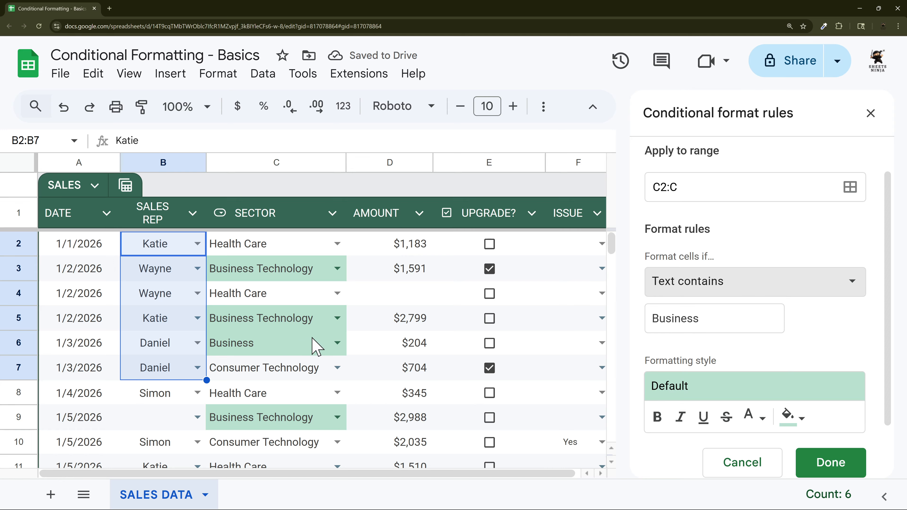
pyautogui.click(671, 290)
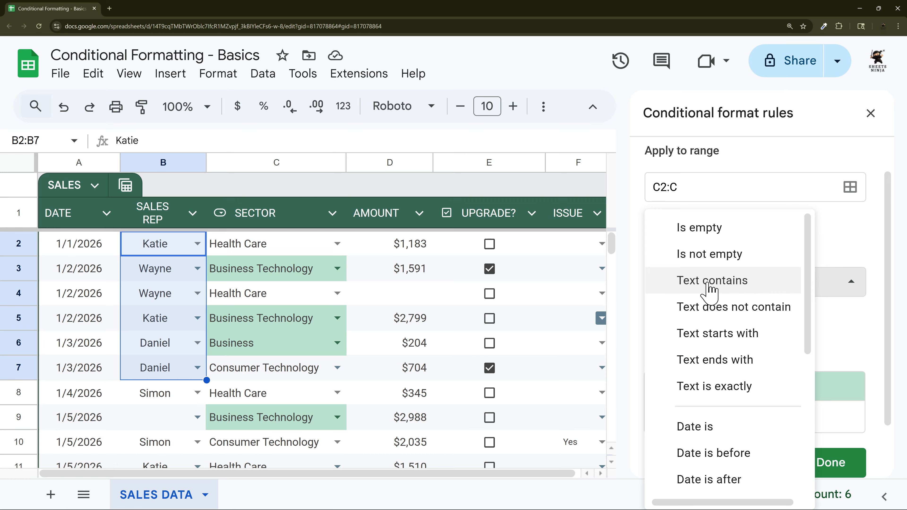
pyautogui.click(843, 252)
pyautogui.moveTo(719, 325); pyautogui.dragTo(573, 320)
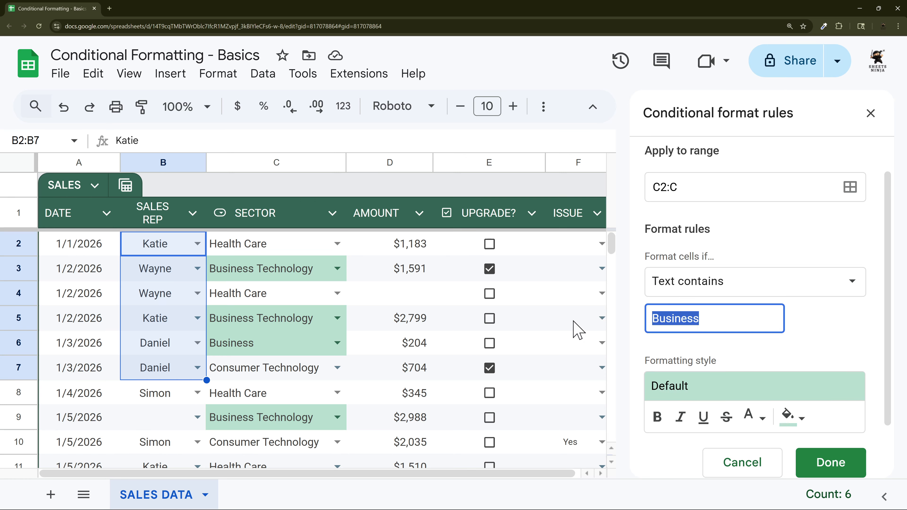
pyautogui.write('Technology')
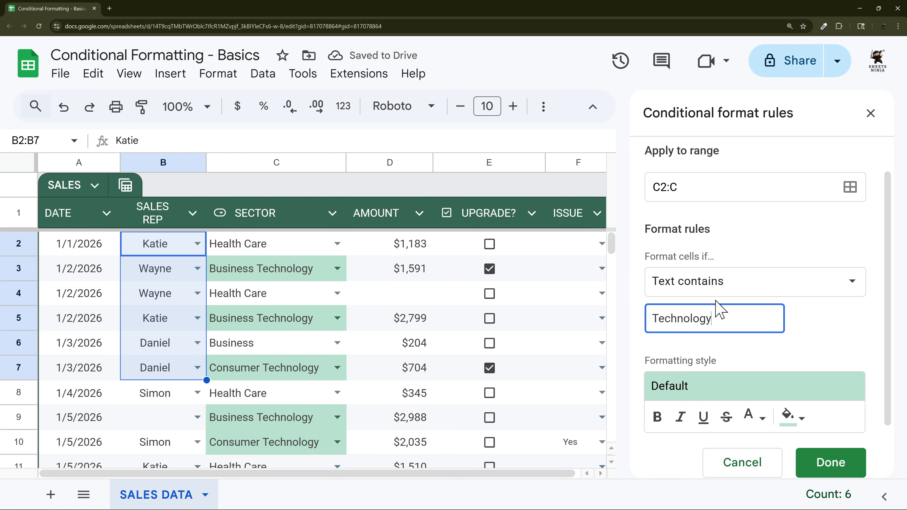
# Set the sector rule to Text ends with and shorten its value to ology
pyautogui.click(718, 284)
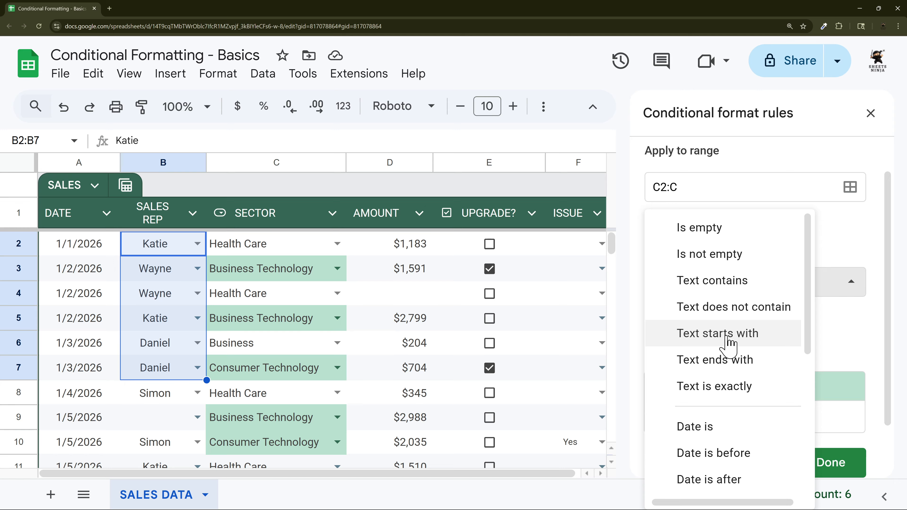
pyautogui.click(708, 365)
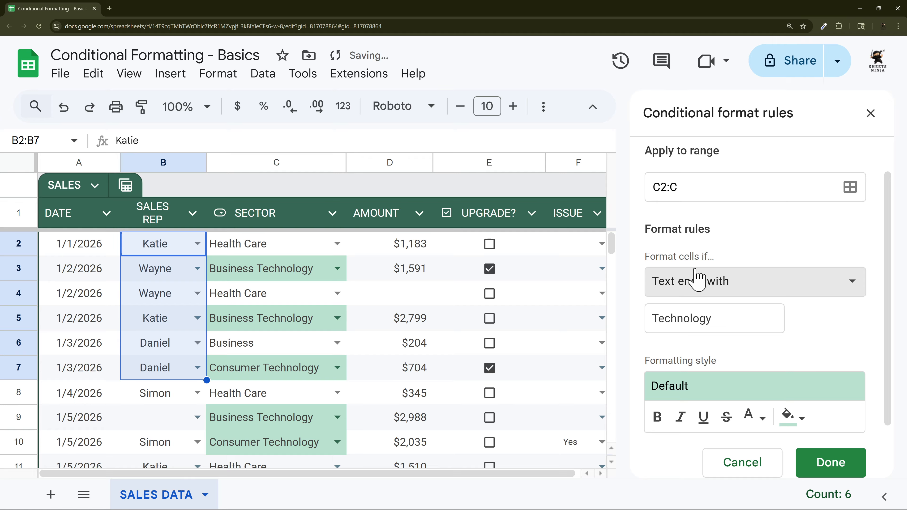
pyautogui.moveTo(689, 318); pyautogui.dragTo(630, 321)
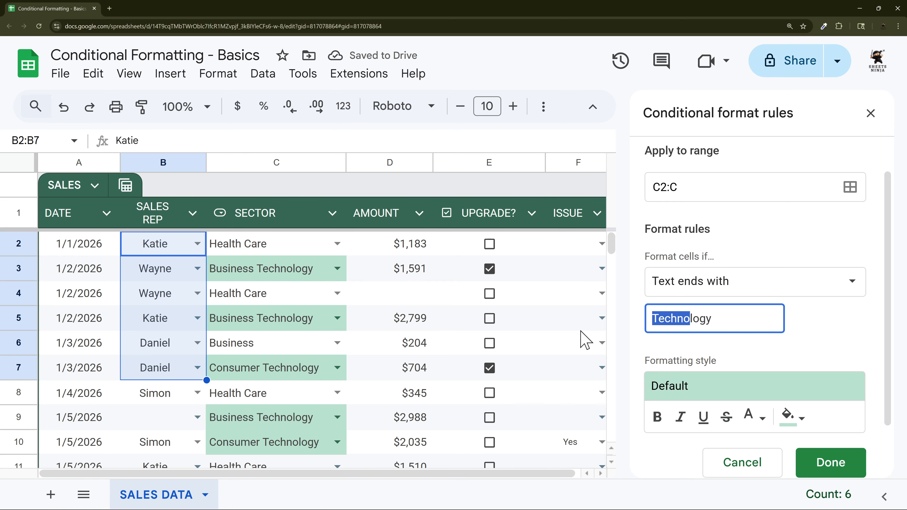
pyautogui.press('BackSpace')
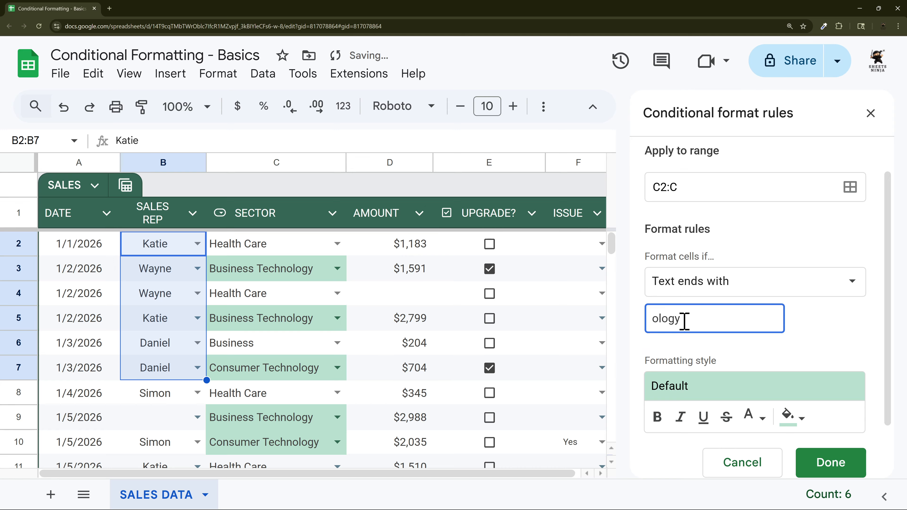
# Set the sector rule to Text is exactly with the value Business
pyautogui.moveTo(684, 319); pyautogui.dragTo(621, 321)
pyautogui.click(700, 285)
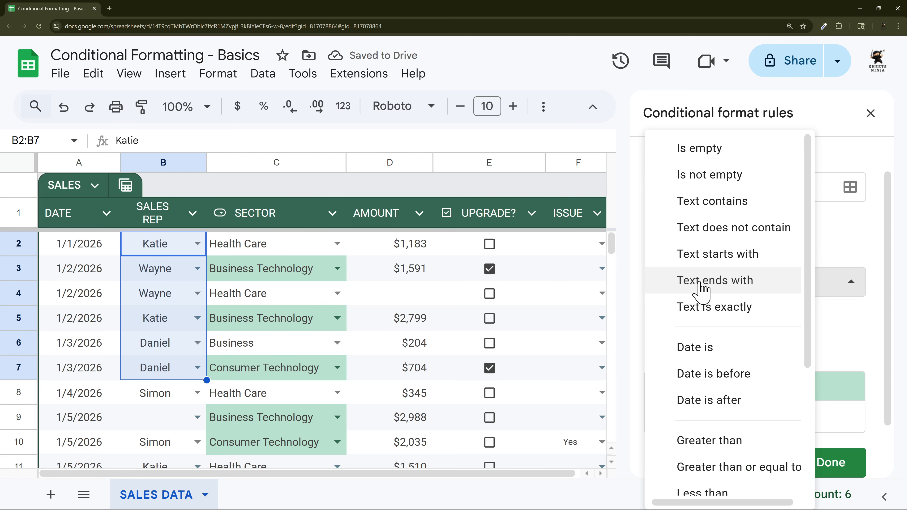
pyautogui.click(706, 318)
pyautogui.moveTo(707, 316); pyautogui.dragTo(657, 321)
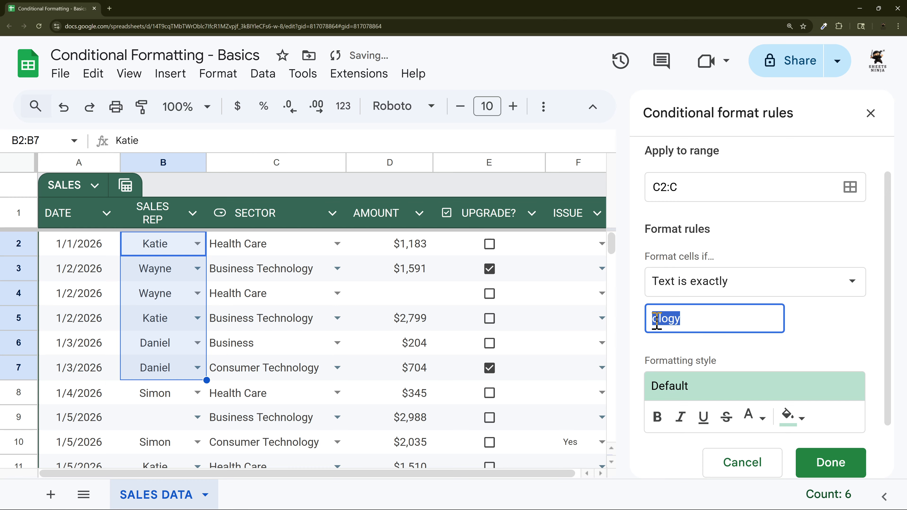
pyautogui.write('Business')
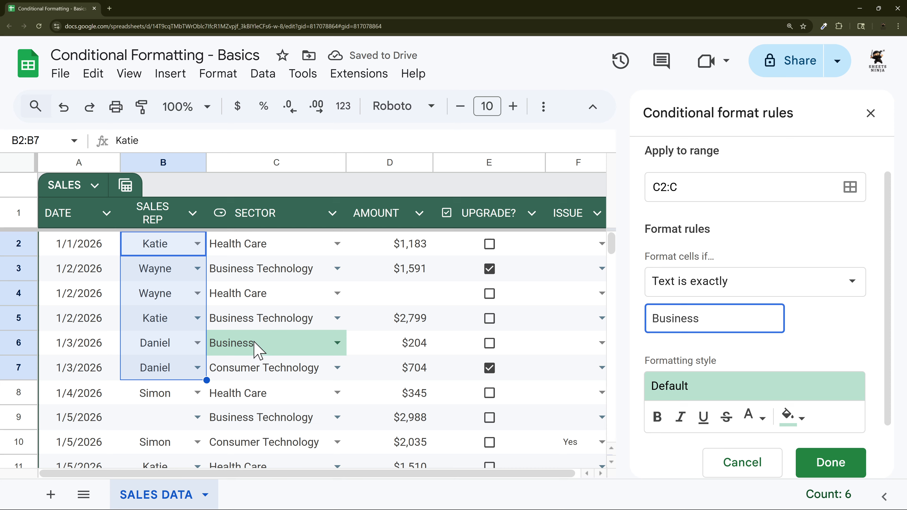
# Apply the rule to the date column range A2:A with the condition Date is today
pyautogui.click(709, 287)
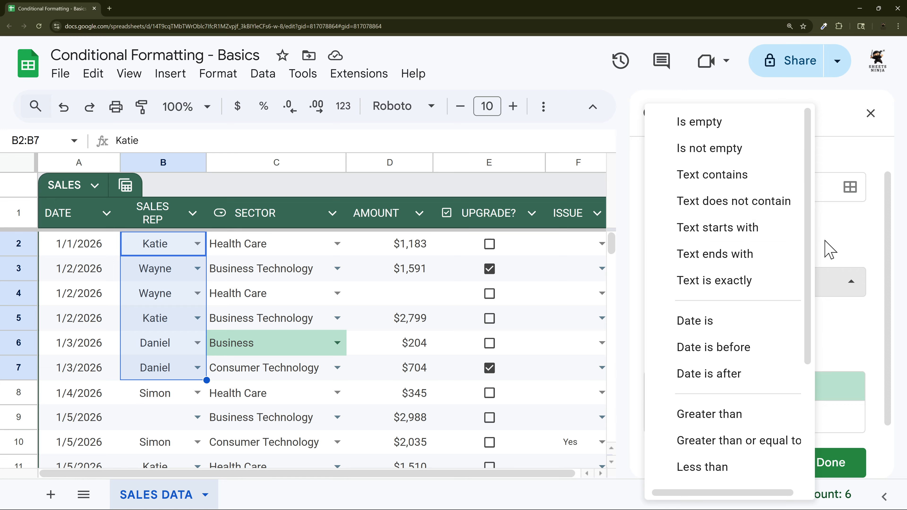
pyautogui.scroll(-3, 661, 225)
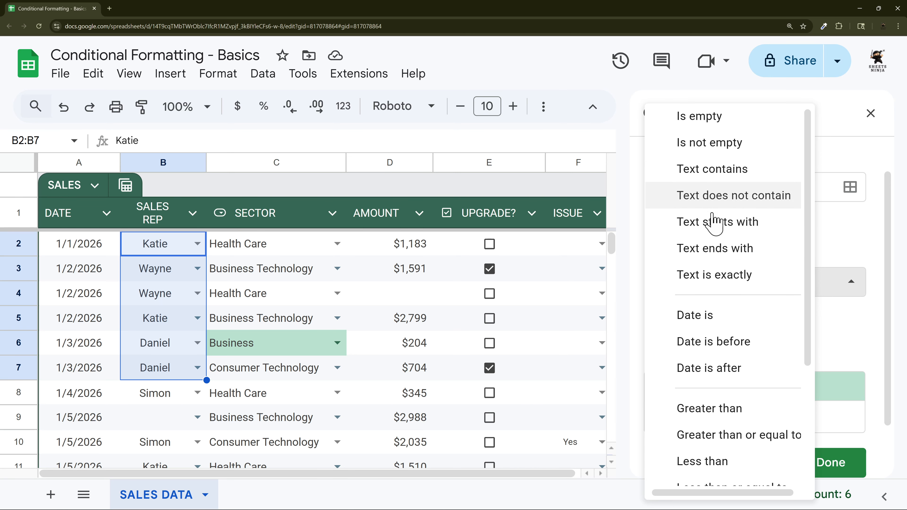
pyautogui.click(824, 256)
pyautogui.click(662, 188)
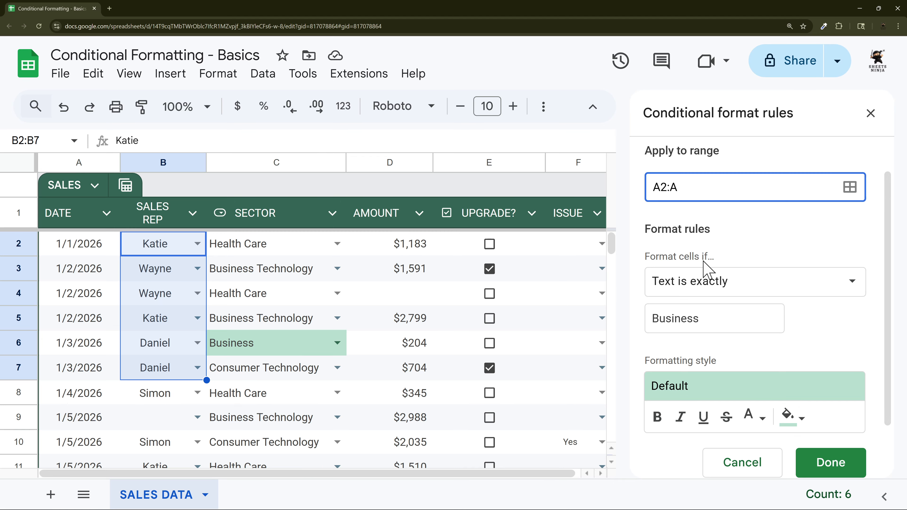
pyautogui.click(705, 282)
pyautogui.click(658, 324)
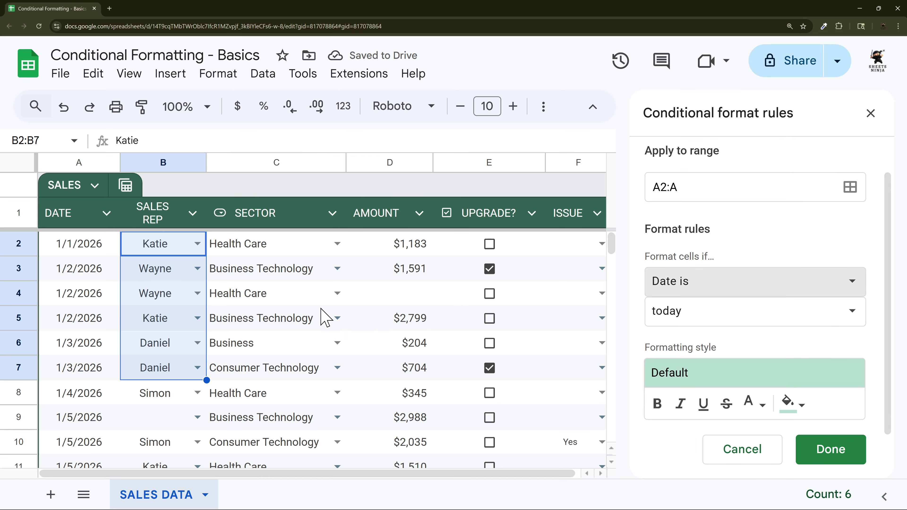
pyautogui.scroll(-20, 236, 303)
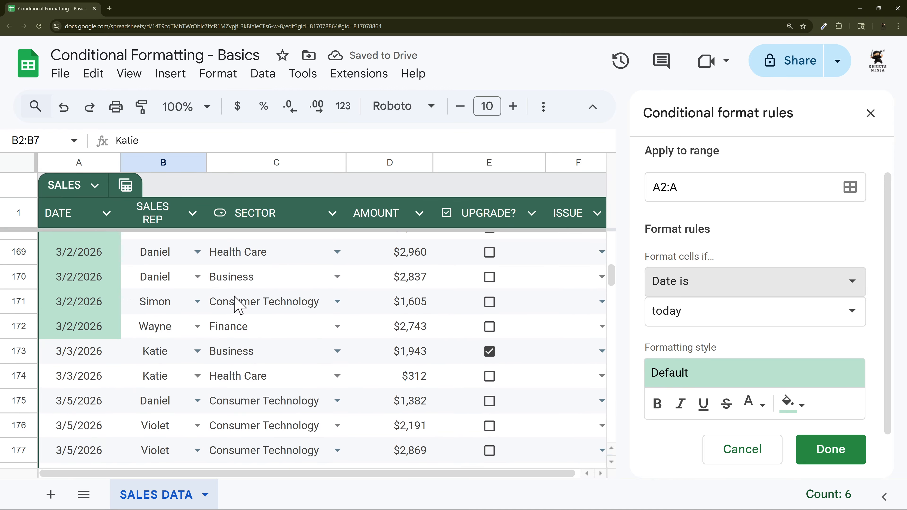
pyautogui.scroll(2, 236, 303)
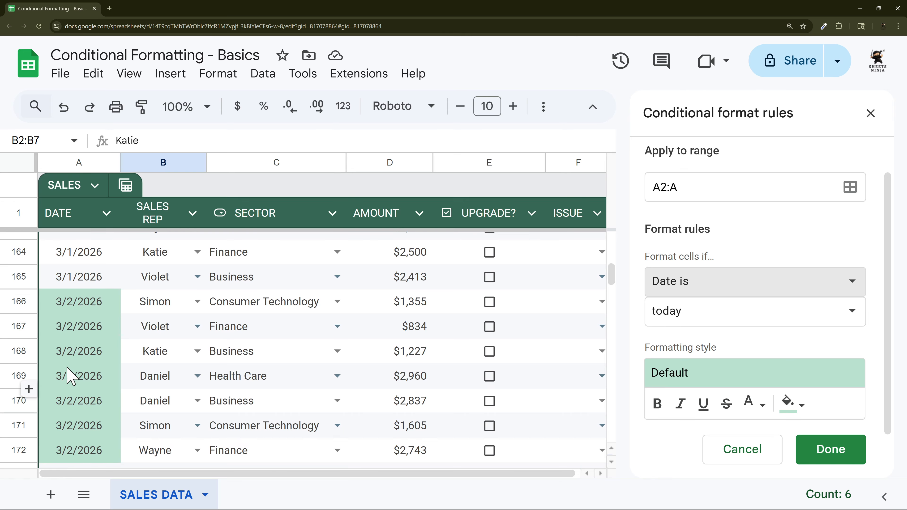
pyautogui.scroll(-1, 73, 381)
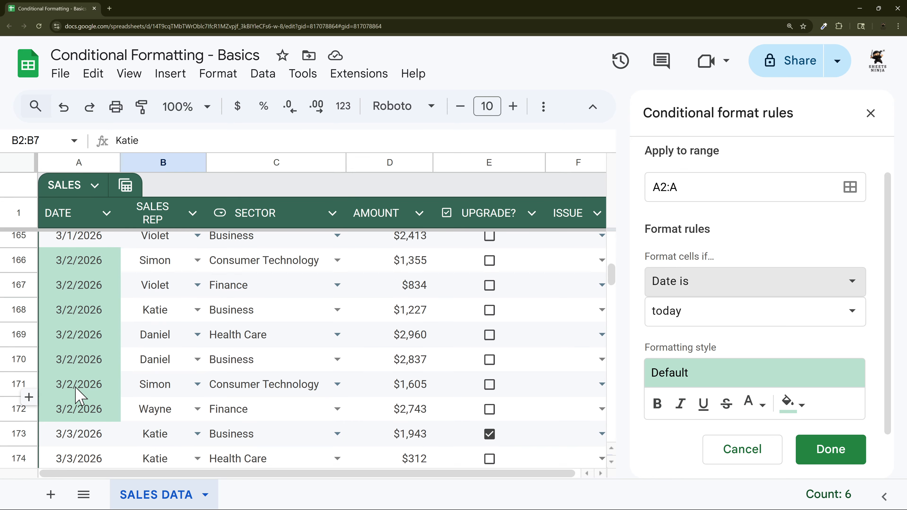
# Set the date column rule to match the exact date 3/1/2026
pyautogui.click(689, 285)
pyautogui.click(698, 288)
pyautogui.click(732, 317)
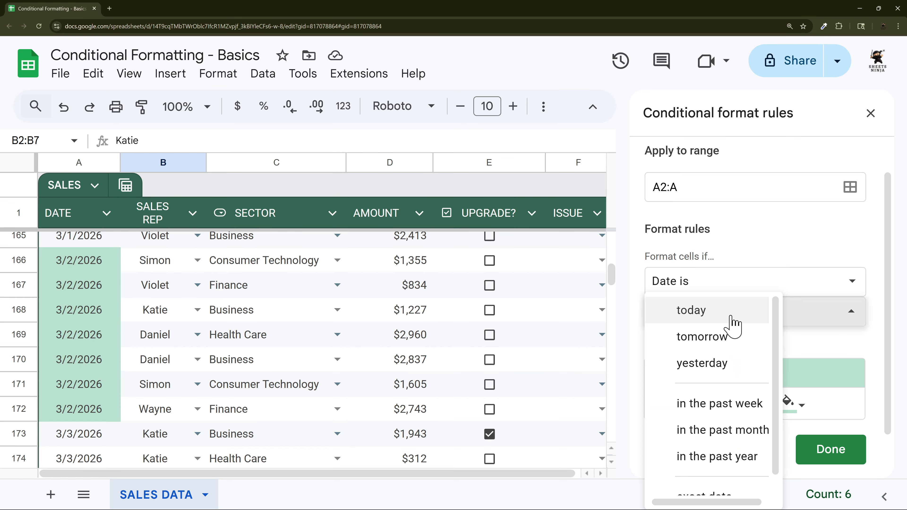
pyautogui.scroll(-1, 719, 382)
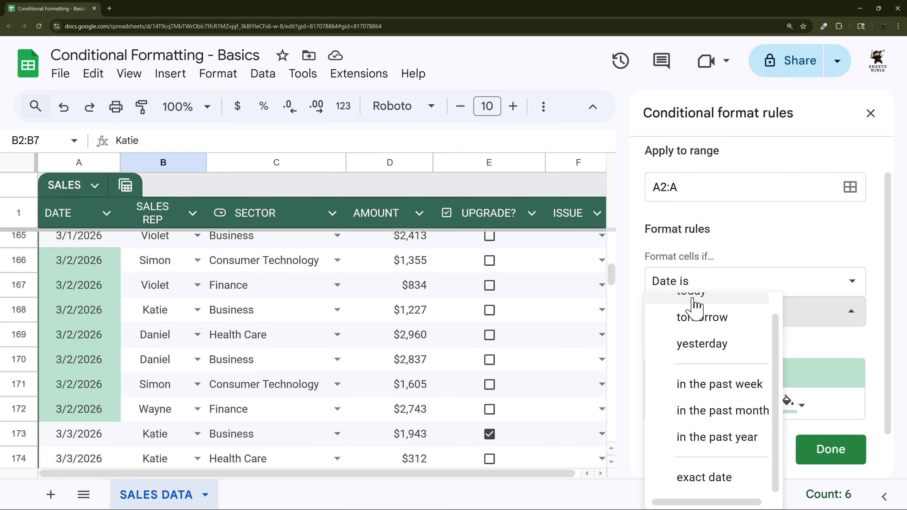
pyautogui.scroll(1, 706, 435)
pyautogui.scroll(-1, 694, 478)
pyautogui.click(695, 478)
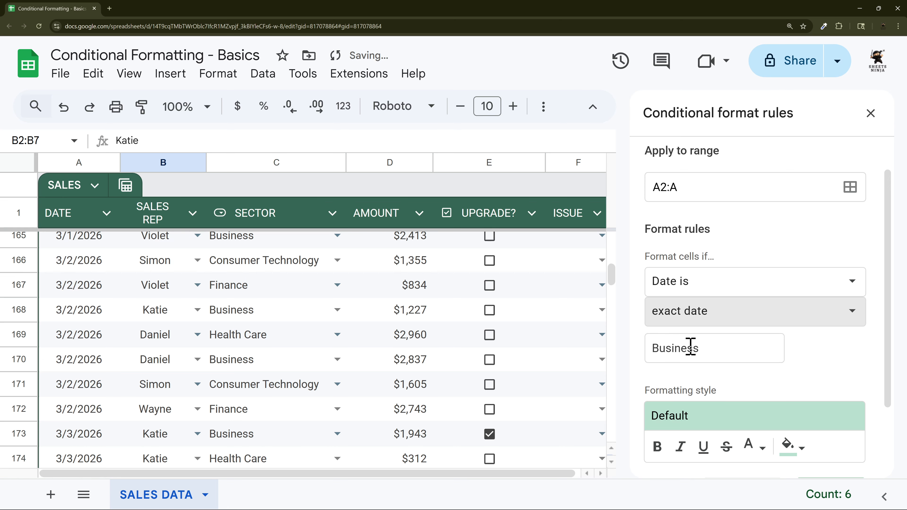
pyautogui.click(704, 347)
pyautogui.press('BackSpace')
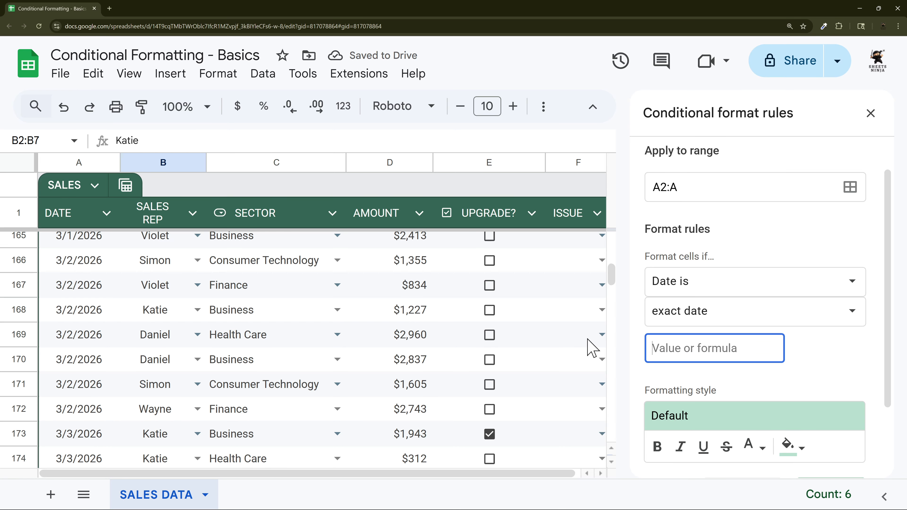
pyautogui.write('3/1/2026')
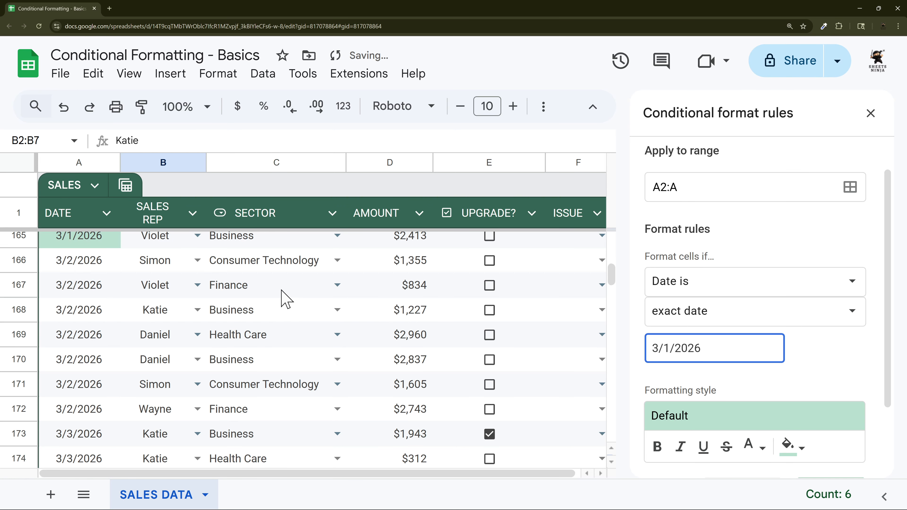
pyautogui.scroll(3, 284, 298)
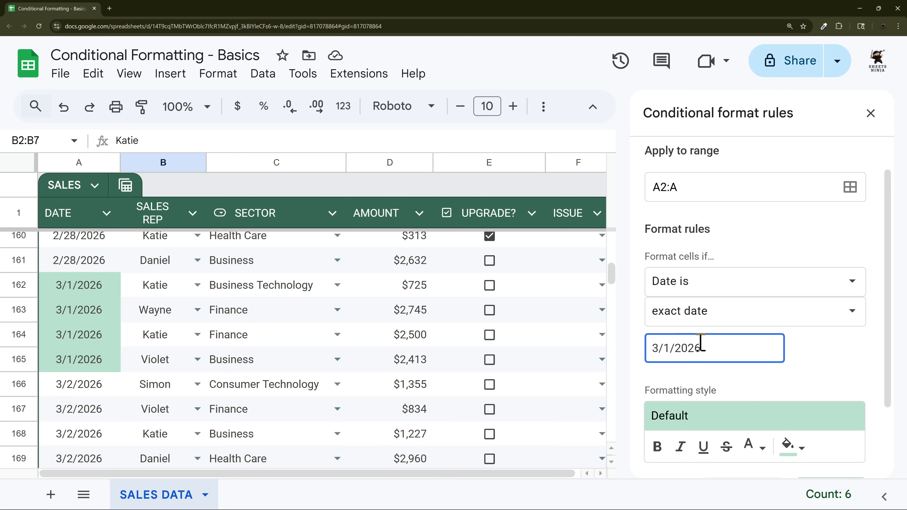
# Change the date column rule's condition to Date is before, keeping the exact date 3/1/2026
pyautogui.click(691, 284)
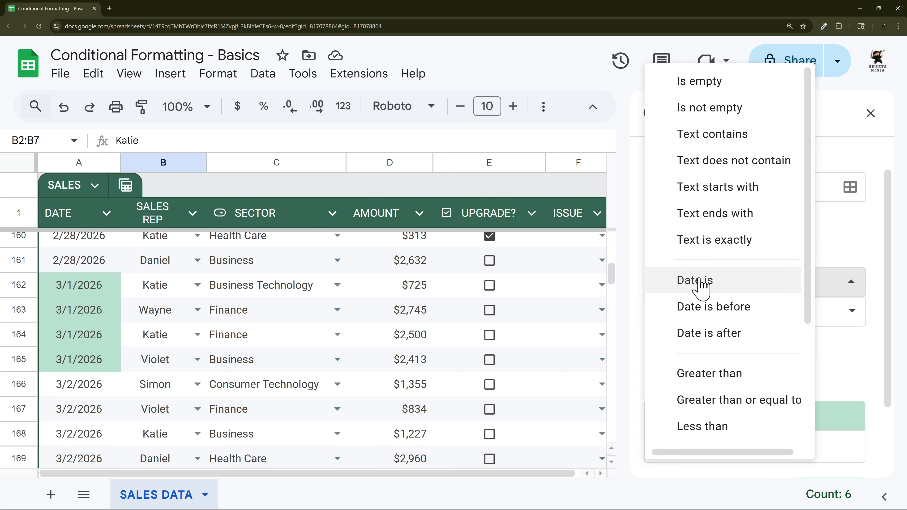
pyautogui.click(709, 308)
pyautogui.click(705, 312)
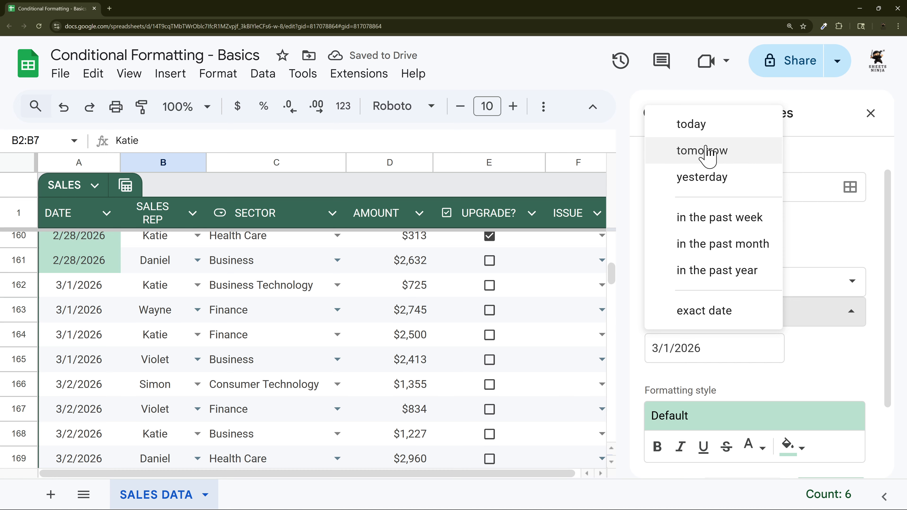
pyautogui.click(804, 320)
# Change the date column rule's condition to Date is after the same exact date
pyautogui.click(766, 291)
pyautogui.click(742, 306)
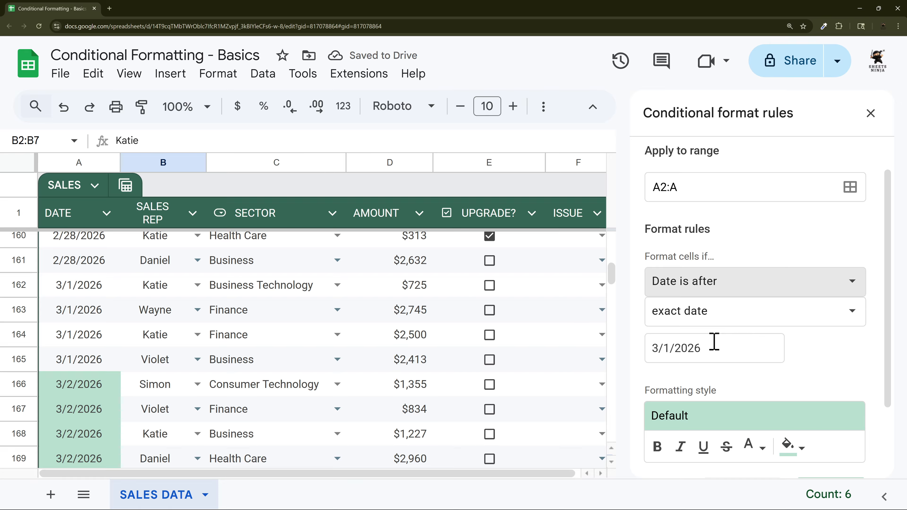
pyautogui.scroll(1, 710, 307)
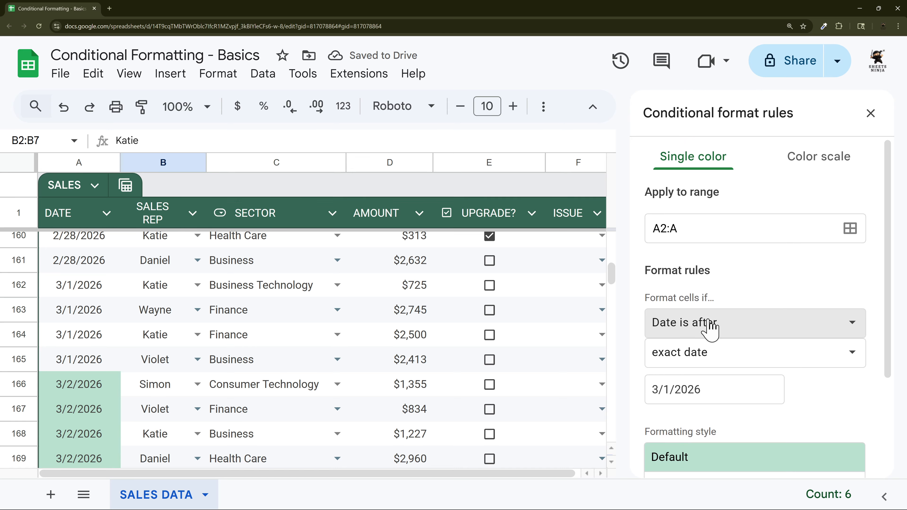
# Set the date column rule to Is between 3/1/2026 and 3/31/2026
pyautogui.click(709, 329)
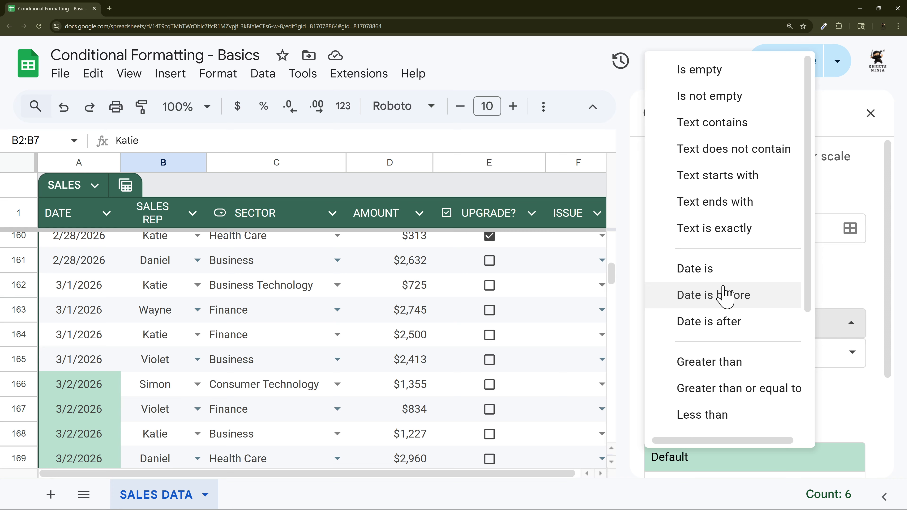
pyautogui.scroll(-5, 725, 294)
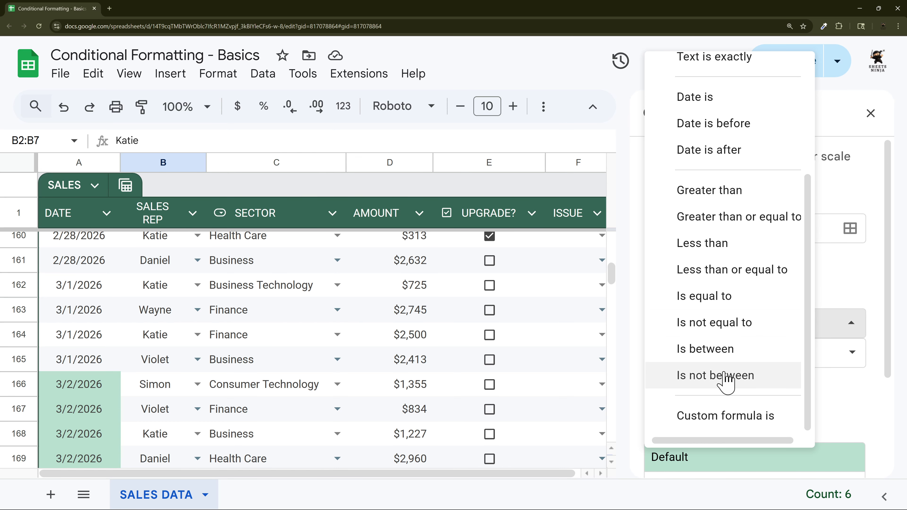
pyautogui.scroll(2, 727, 343)
pyautogui.scroll(3, 726, 343)
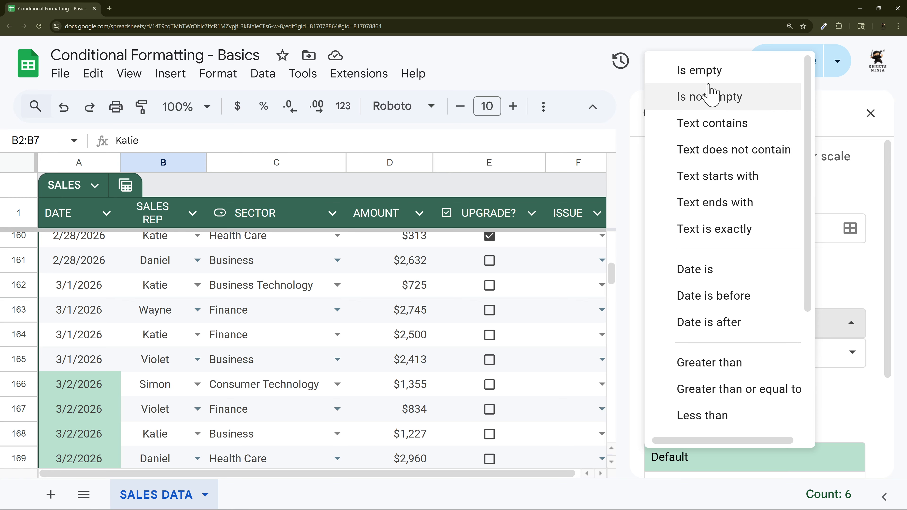
pyautogui.scroll(-5, 734, 318)
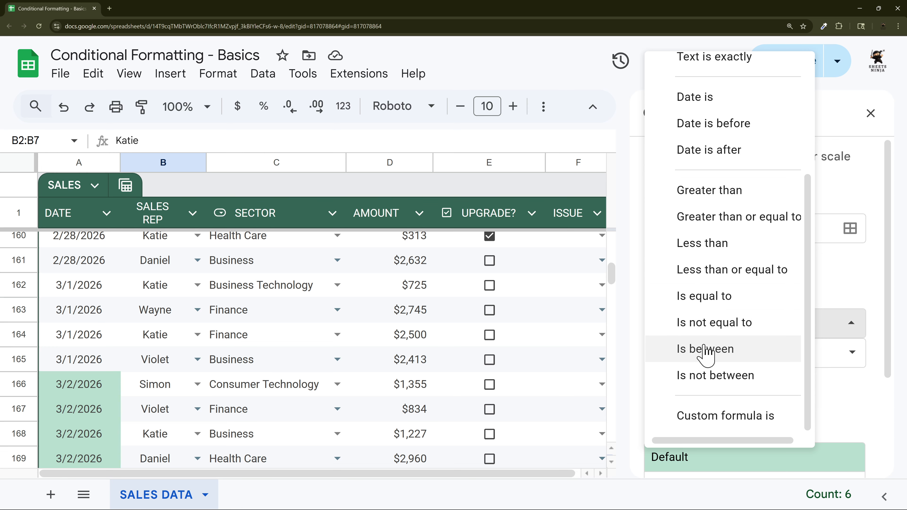
pyautogui.click(707, 352)
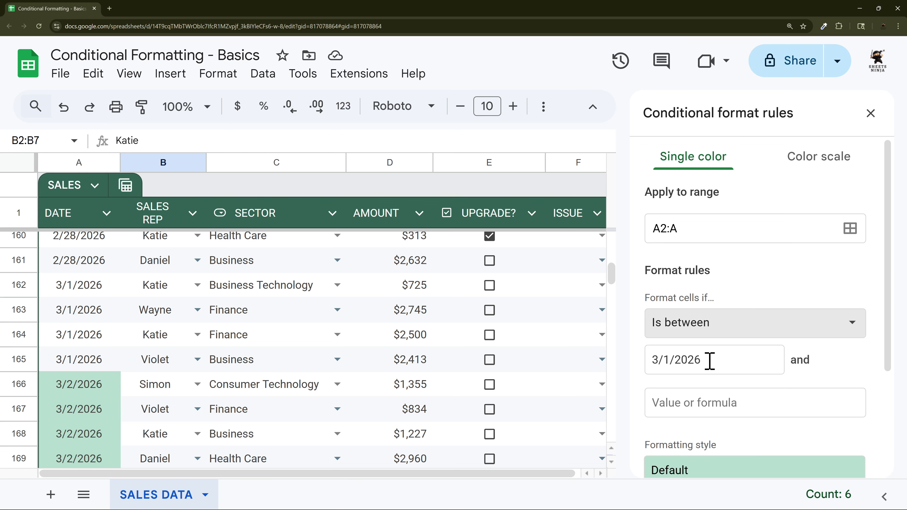
pyautogui.scroll(-1, 709, 361)
pyautogui.click(681, 360)
pyautogui.write('3/31/2026')
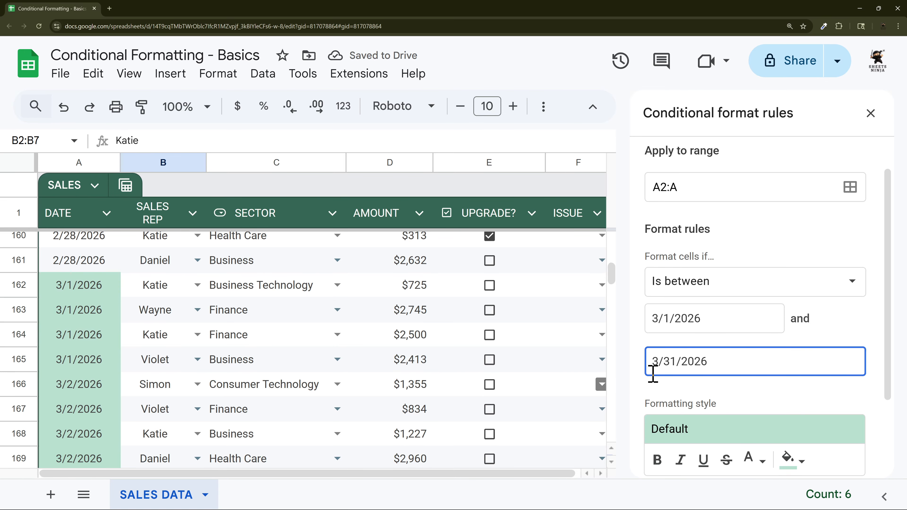
# Check the highlighting in the date column at the start of and throughout the March date range
pyautogui.scroll(-8, 193, 349)
pyautogui.scroll(-20, 190, 337)
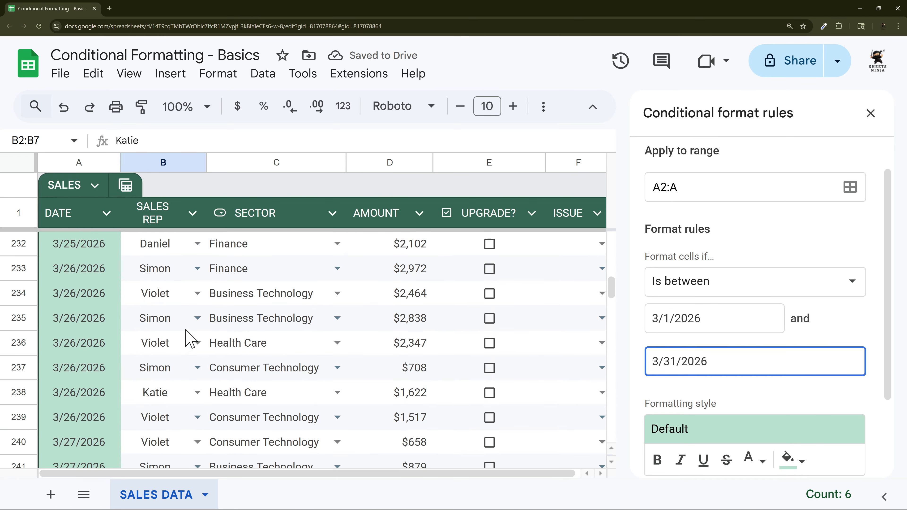
pyautogui.scroll(1, 92, 312)
pyautogui.scroll(20, 92, 312)
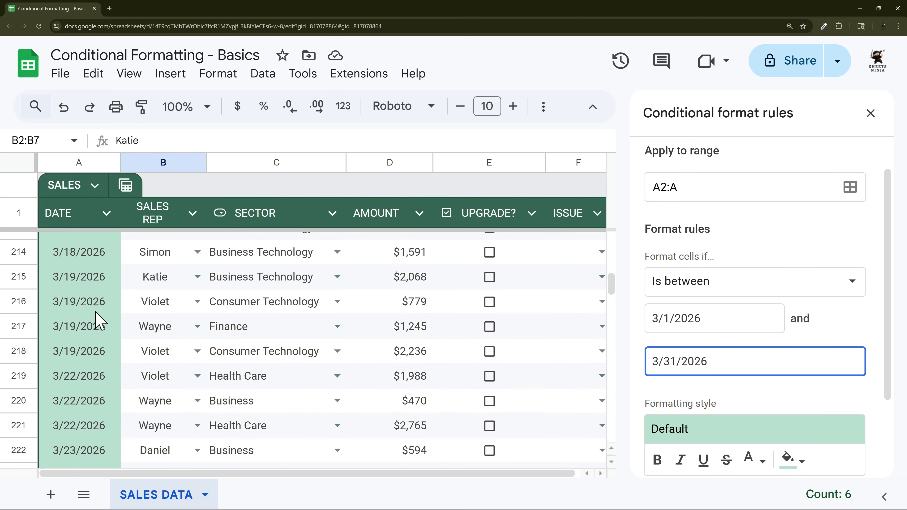
pyautogui.scroll(5, 105, 323)
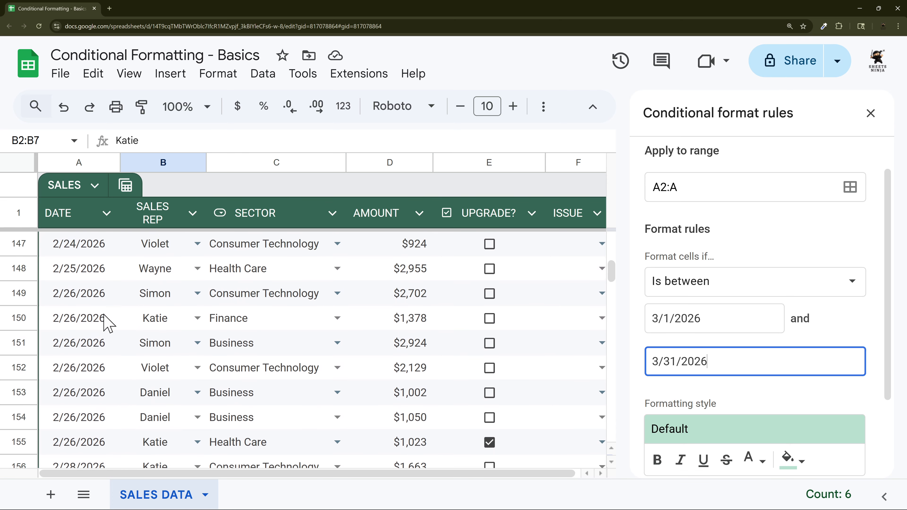
pyautogui.scroll(-2, 111, 324)
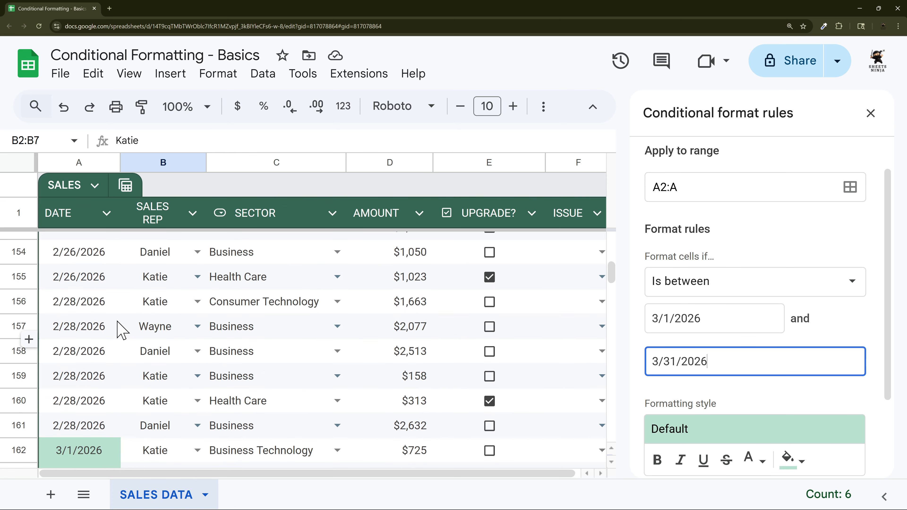
# Change the date column rule to Greater than 3/1/2026 and check the highlighted dates
pyautogui.click(728, 291)
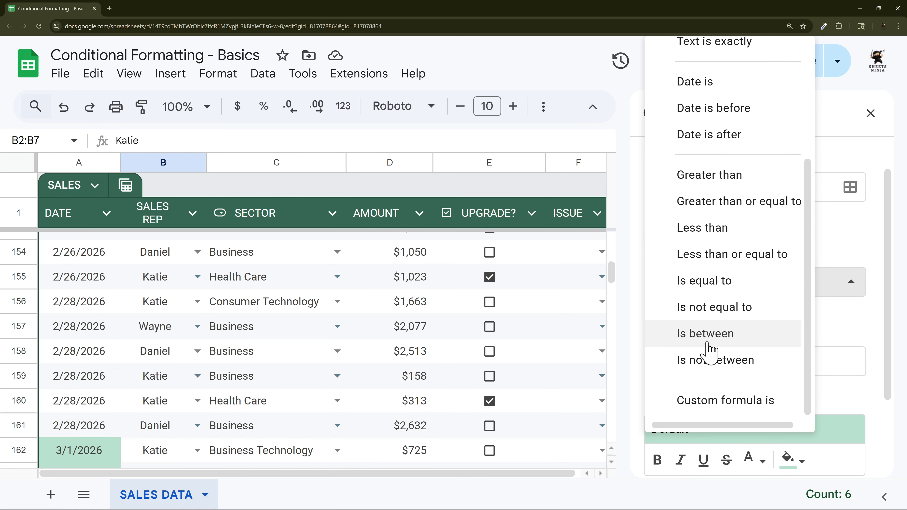
pyautogui.click(710, 175)
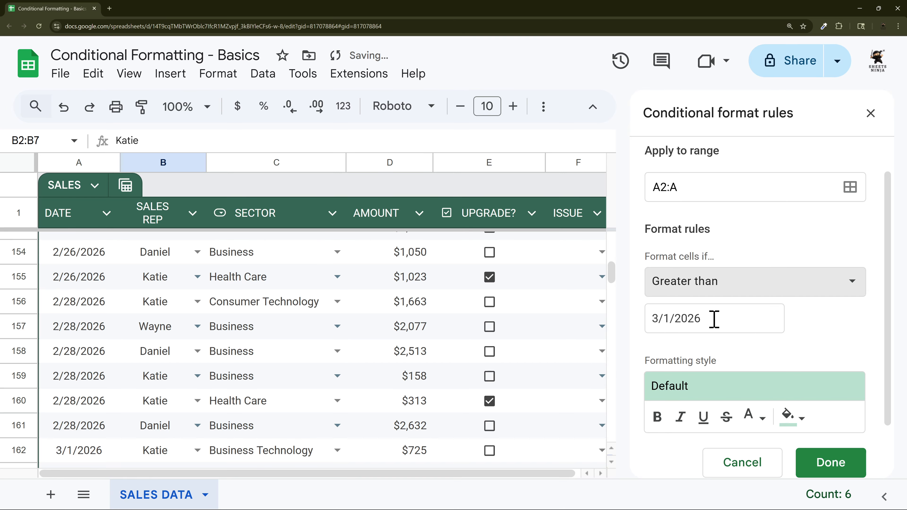
pyautogui.moveTo(714, 319); pyautogui.dragTo(637, 319)
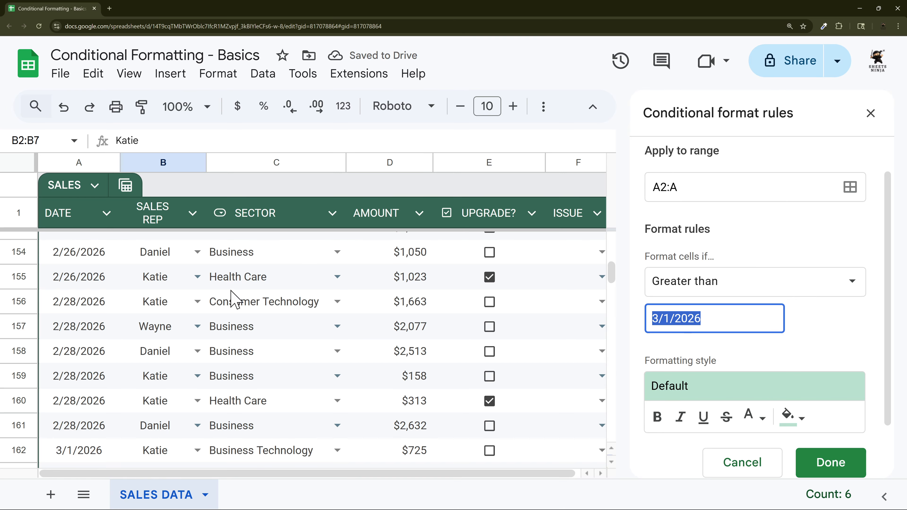
pyautogui.scroll(-15, 230, 297)
pyautogui.scroll(-5, 224, 300)
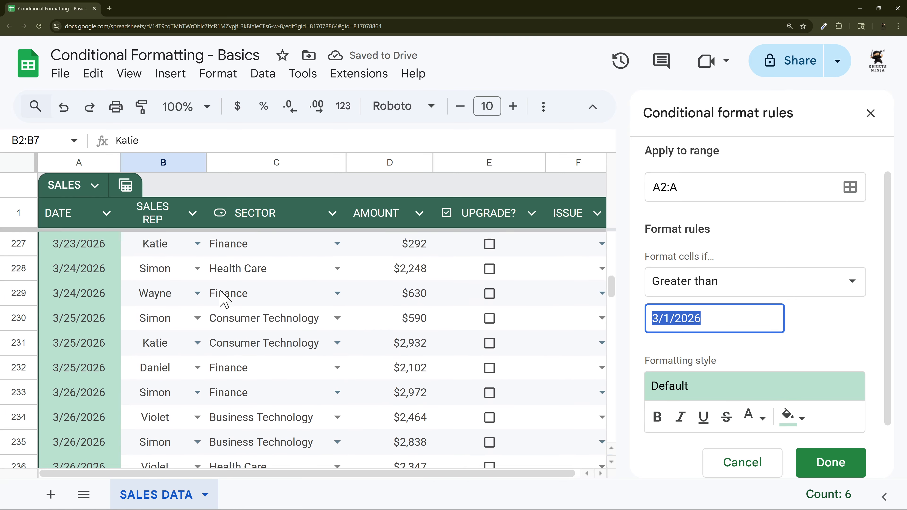
pyautogui.scroll(20, 223, 301)
# Change the date column rule to Less than 3/1/2026 and check the highlighted dates
pyautogui.click(695, 285)
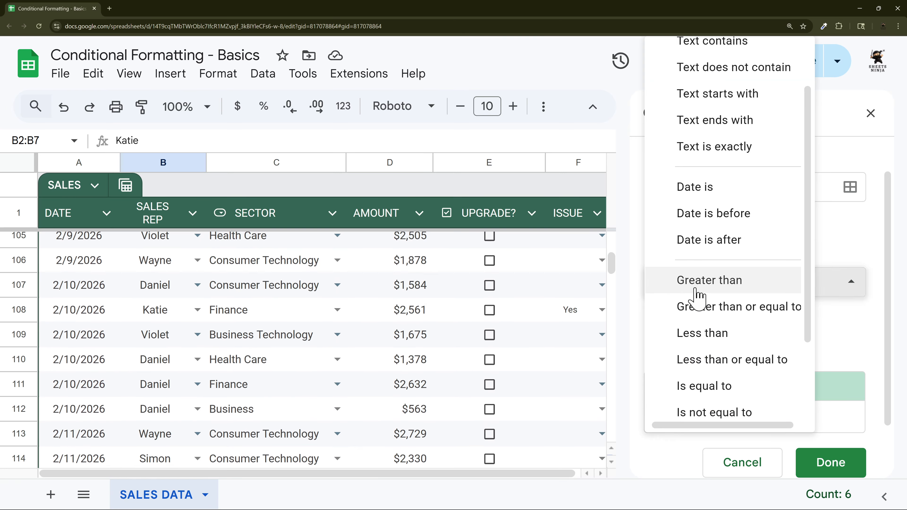
pyautogui.click(712, 335)
pyautogui.scroll(-8, 180, 313)
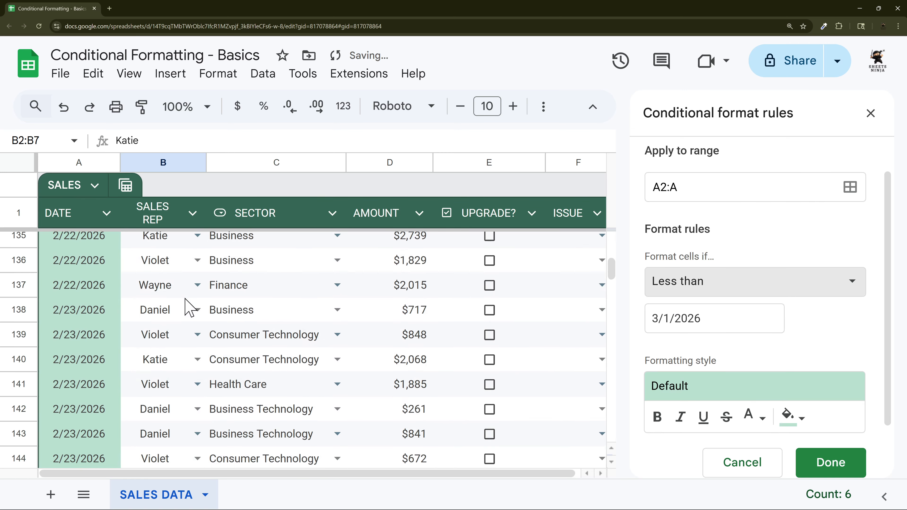
pyautogui.scroll(20, 191, 310)
pyautogui.scroll(2, 737, 321)
pyautogui.click(738, 323)
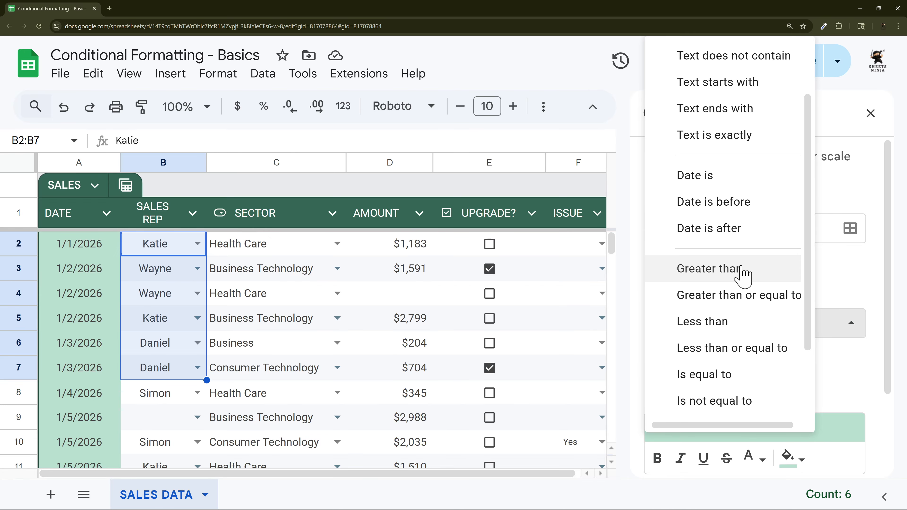
pyautogui.scroll(-1, 735, 382)
pyautogui.scroll(-2, 736, 382)
pyautogui.click(810, 261)
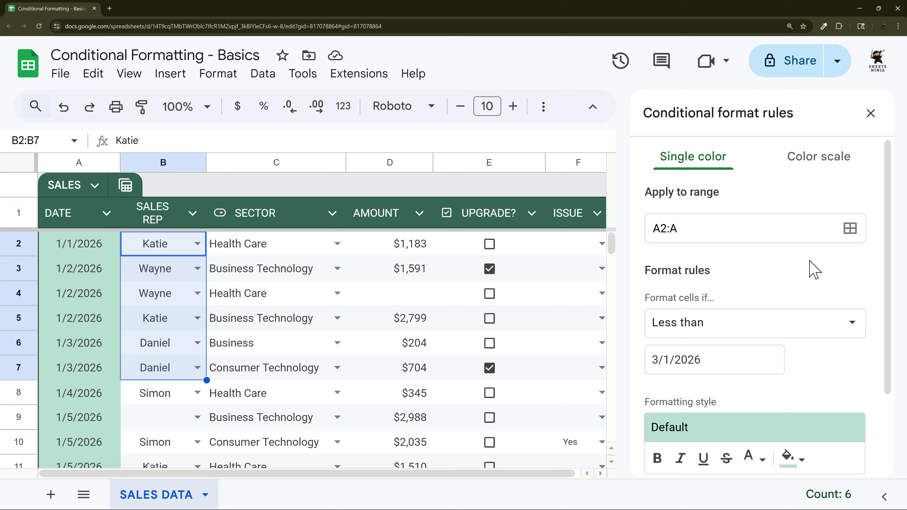
# Change the rule's range to the amount column, D2:D
pyautogui.click(698, 227)
pyautogui.write('D')
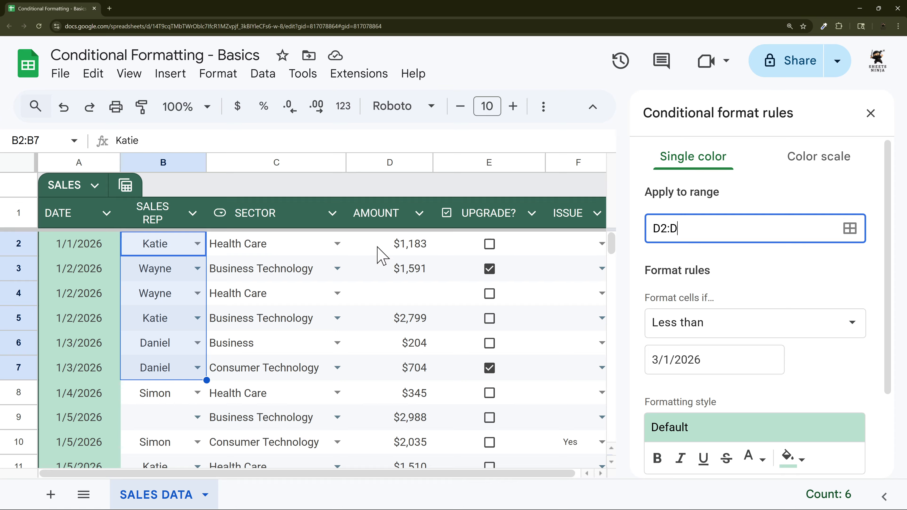
pyautogui.click(738, 275)
# Set the amount rule's Less than value to 500 and check the highlighted amounts
pyautogui.click(733, 364)
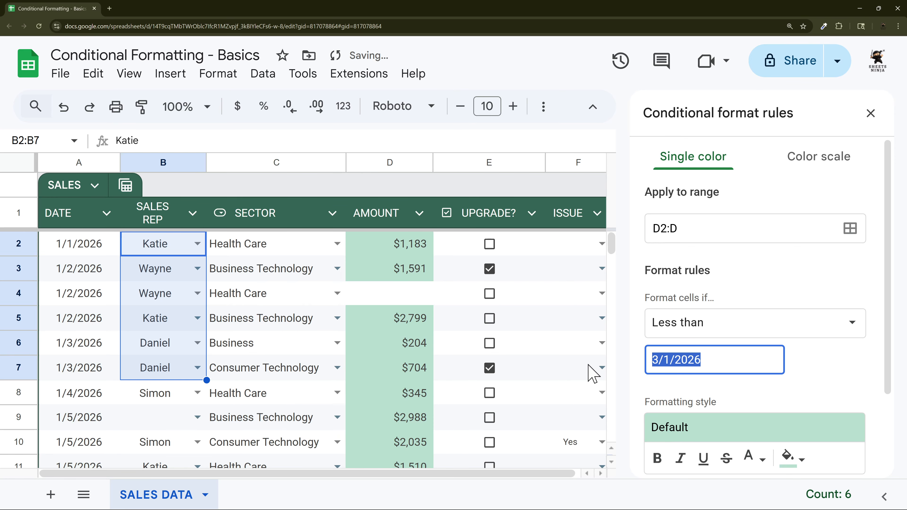
pyautogui.press('BackSpace')
pyautogui.write('500')
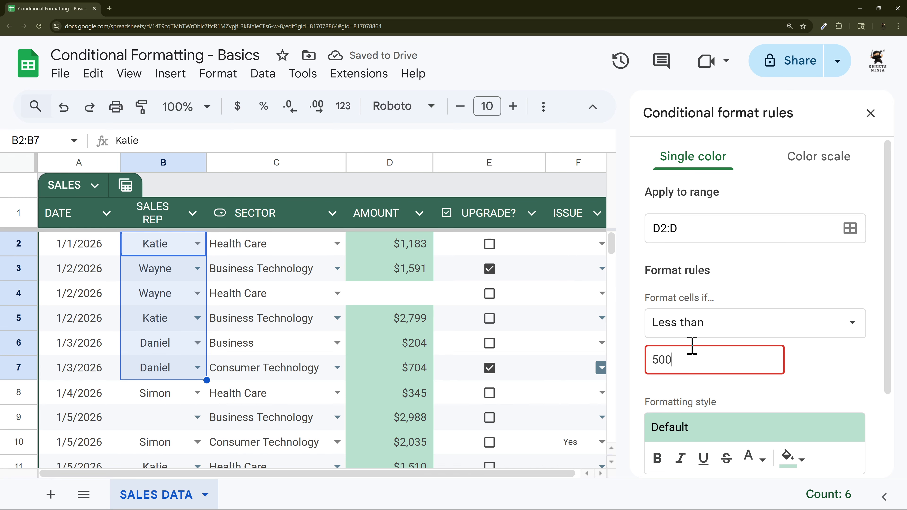
pyautogui.click(741, 285)
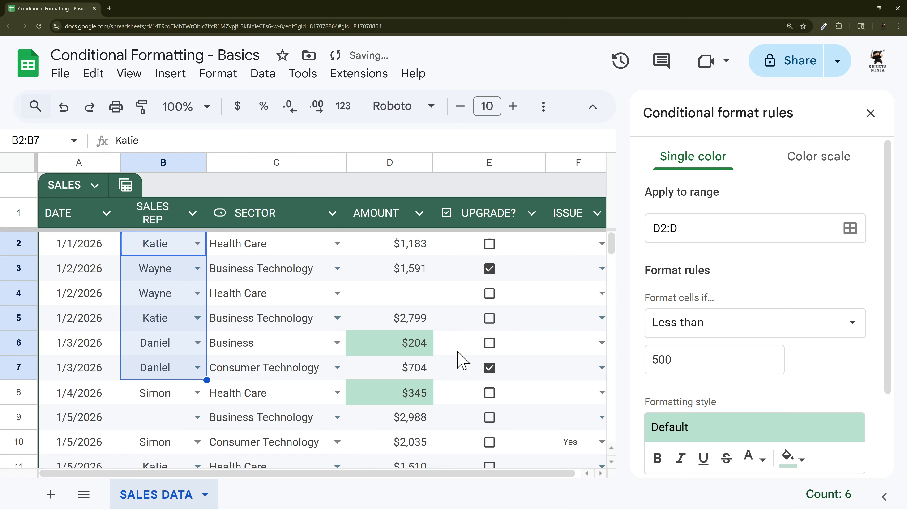
pyautogui.scroll(-6, 461, 361)
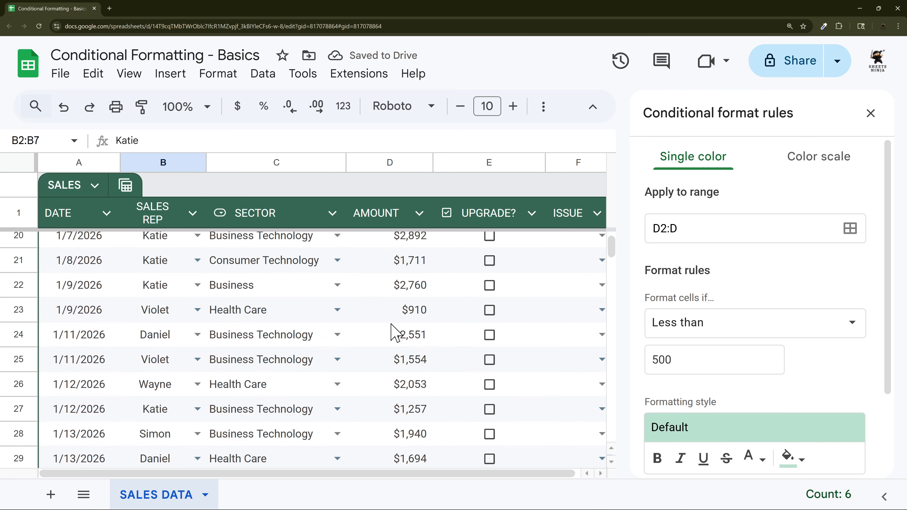
pyautogui.scroll(-3, 393, 332)
pyautogui.scroll(9, 393, 328)
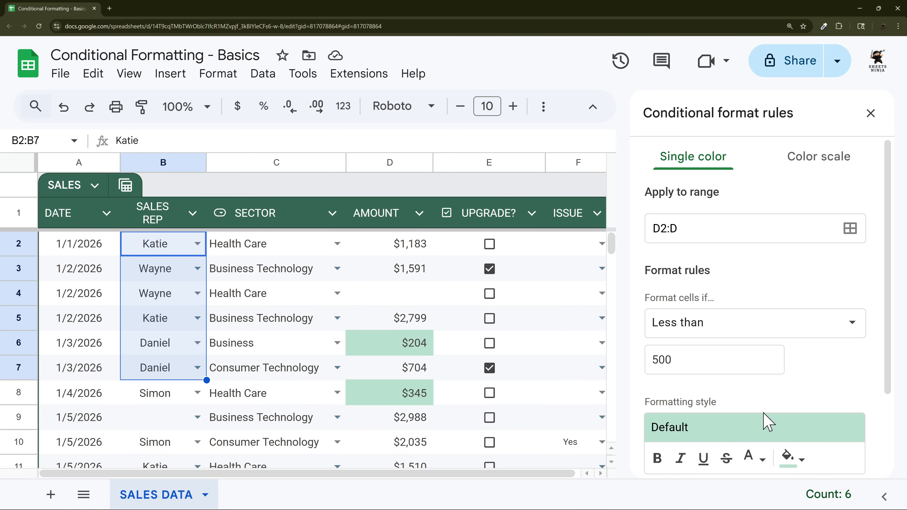
pyautogui.scroll(-2, 764, 422)
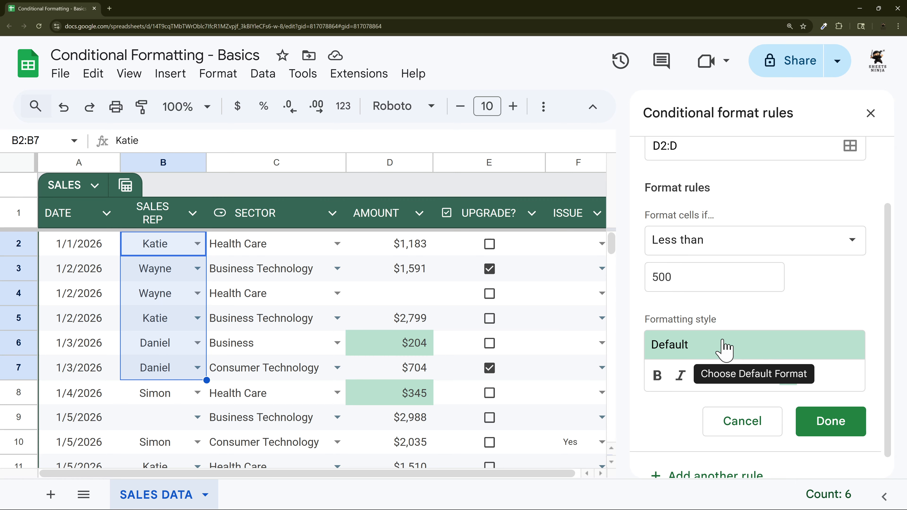
# Try strikethrough on the amount rule's formatting style and remove it again
pyautogui.scroll(2, 725, 347)
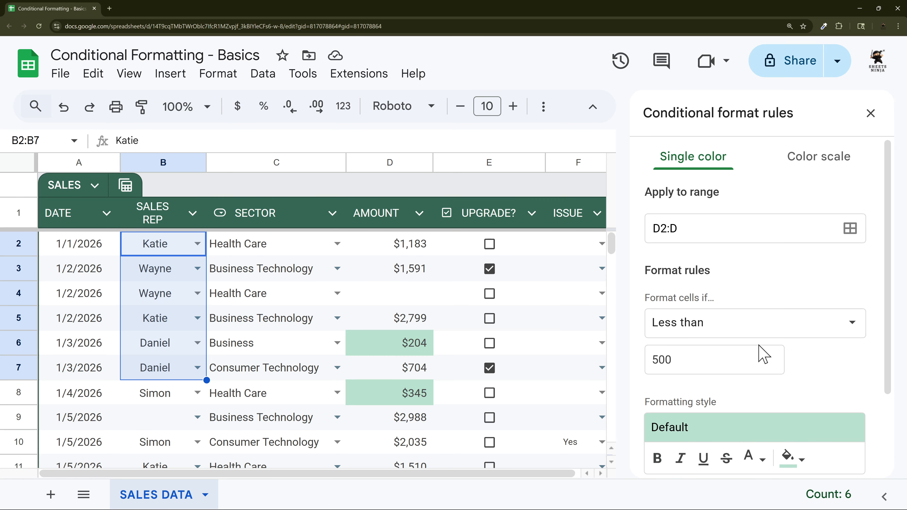
pyautogui.scroll(-3, 717, 350)
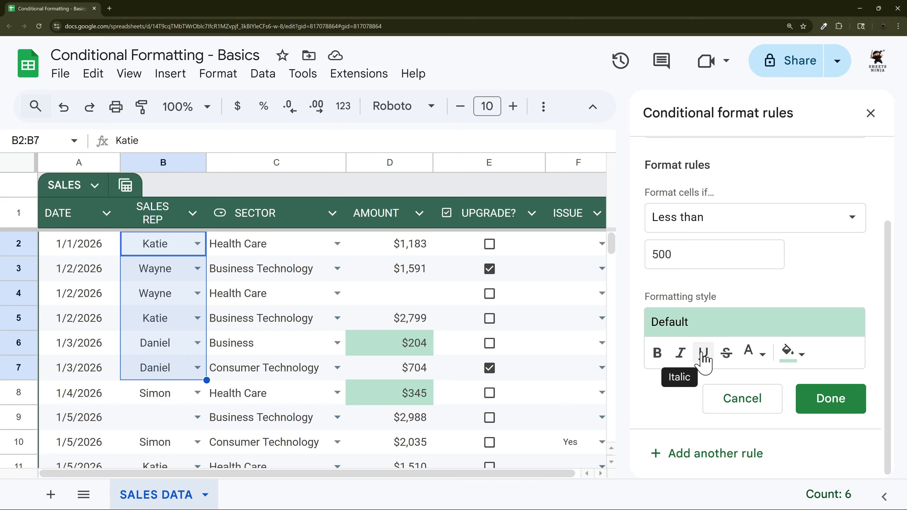
pyautogui.click(727, 355)
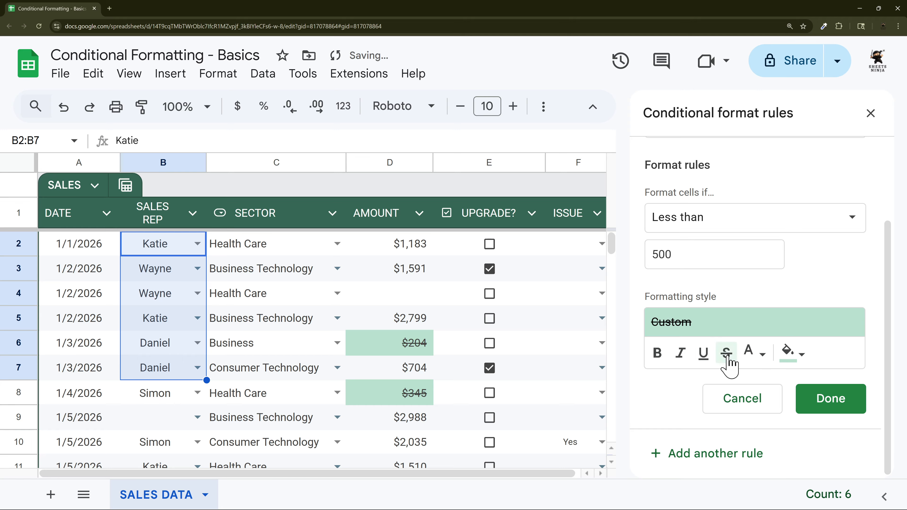
pyautogui.click(728, 356)
pyautogui.click(760, 356)
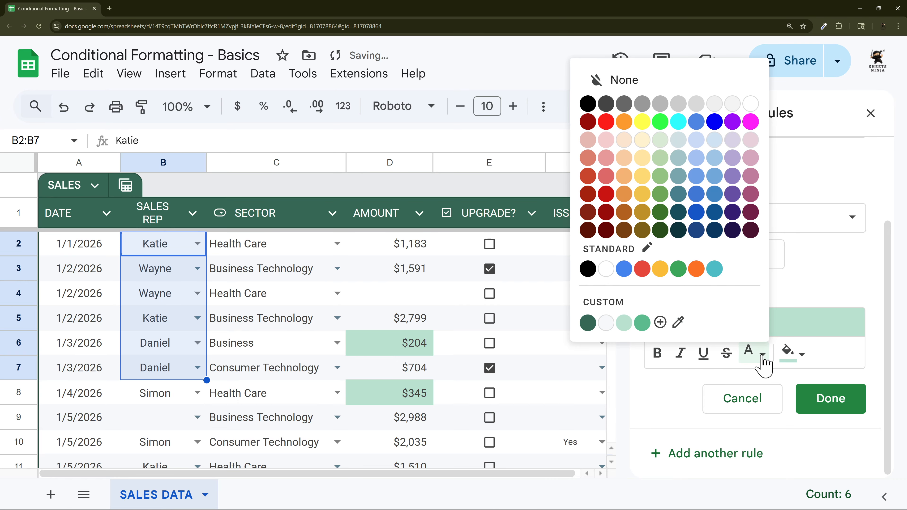
pyautogui.click(750, 359)
pyautogui.click(762, 361)
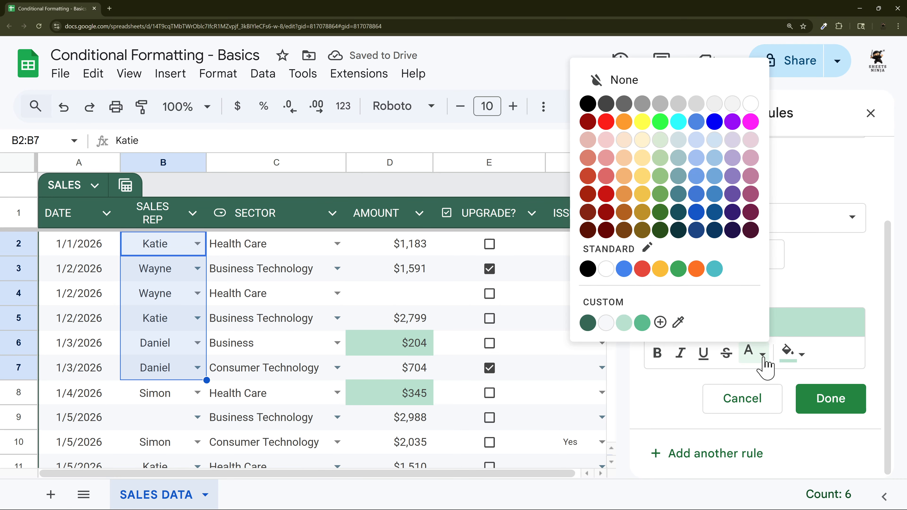
pyautogui.click(750, 359)
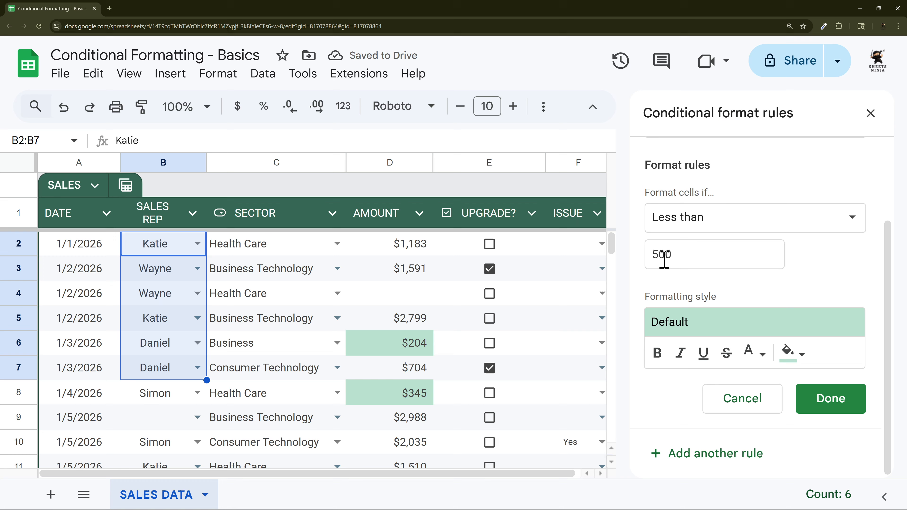
pyautogui.click(765, 361)
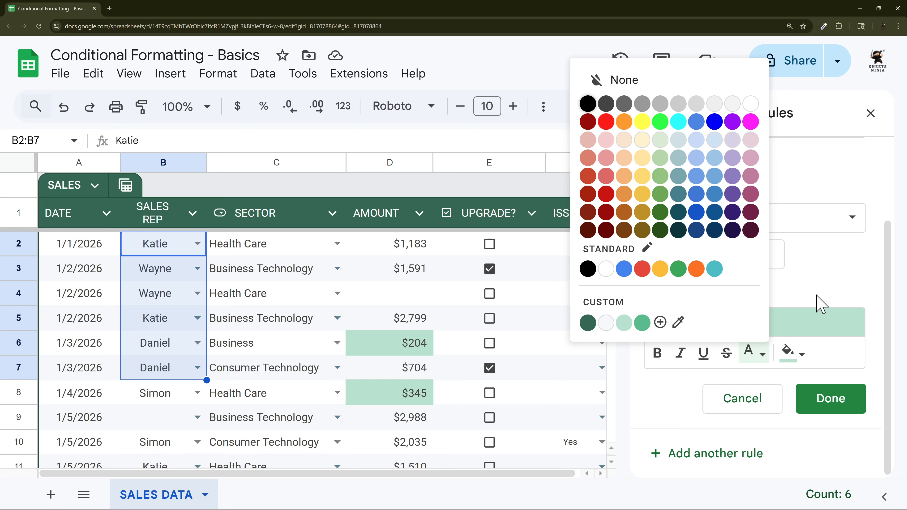
pyautogui.click(819, 306)
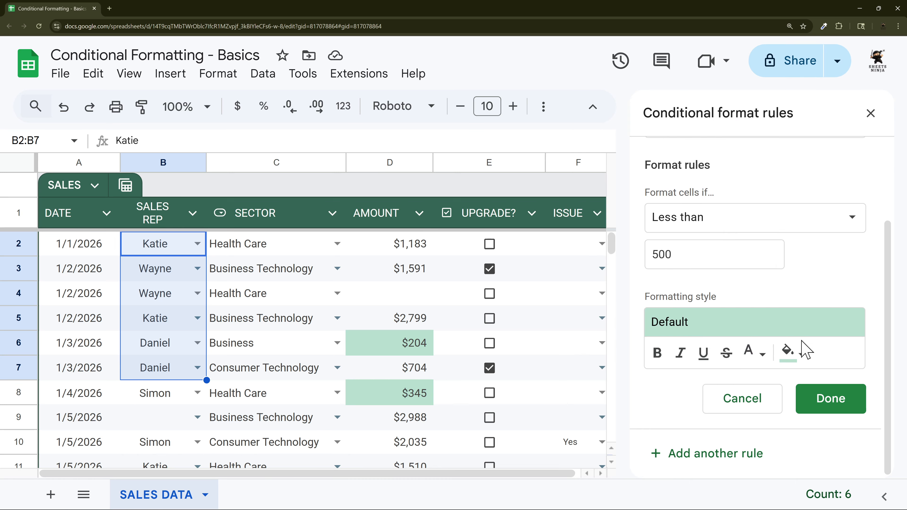
# Try the amount rule's style with no fill and red text, and reset the text color to none
pyautogui.click(791, 351)
pyautogui.click(645, 82)
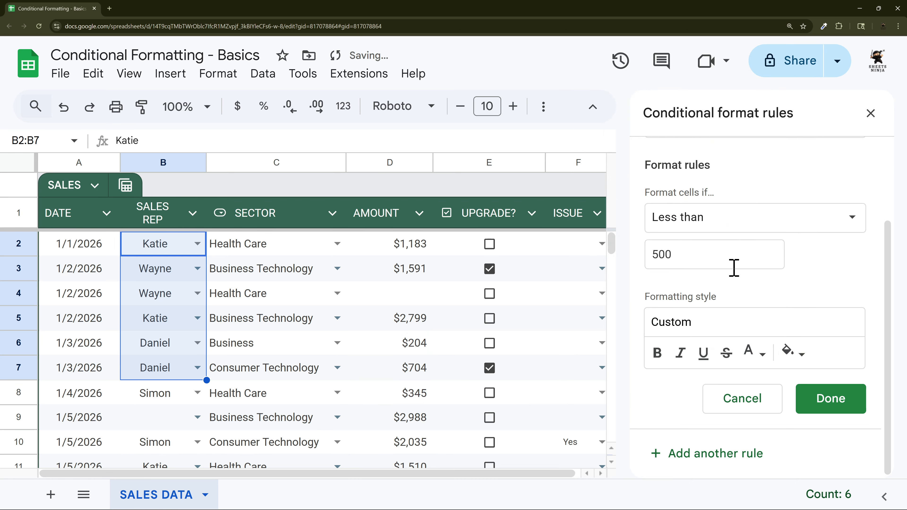
pyautogui.click(754, 355)
pyautogui.click(607, 196)
pyautogui.click(761, 356)
pyautogui.click(632, 83)
# Try a red fill for the amount rule, followed by the darkest red shade
pyautogui.click(803, 355)
pyautogui.click(647, 194)
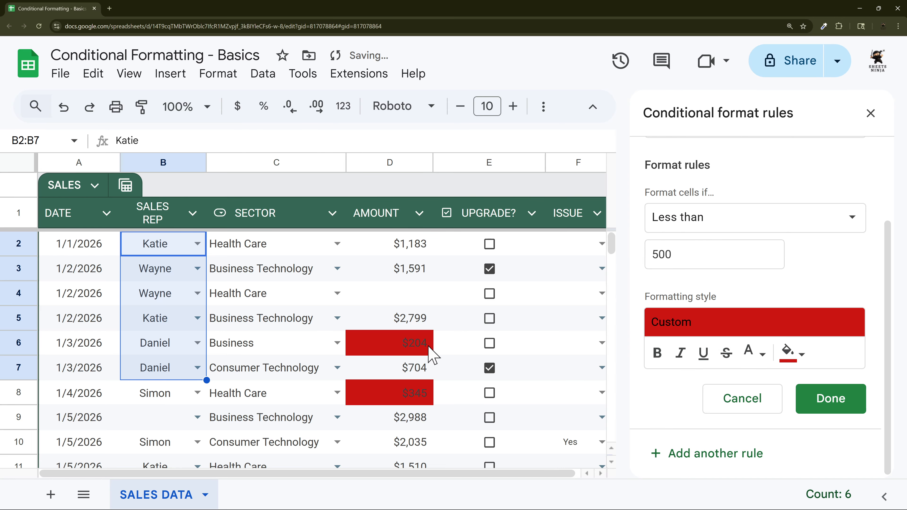
pyautogui.click(804, 355)
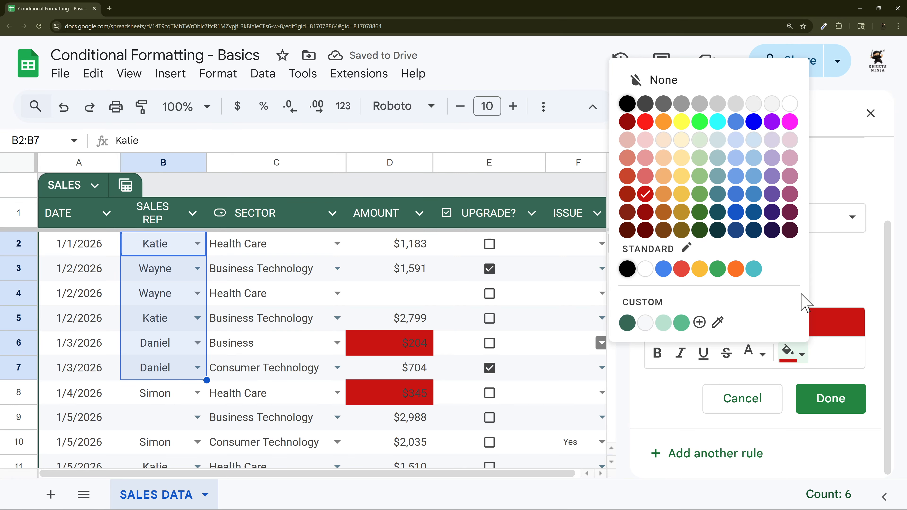
pyautogui.click(646, 230)
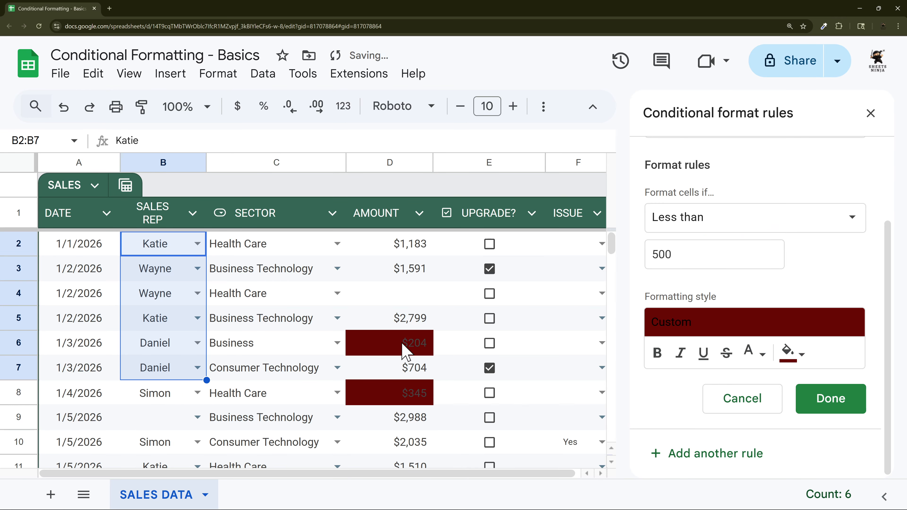
# Set the amount rule's text color to white and check the highlighted amounts
pyautogui.click(755, 354)
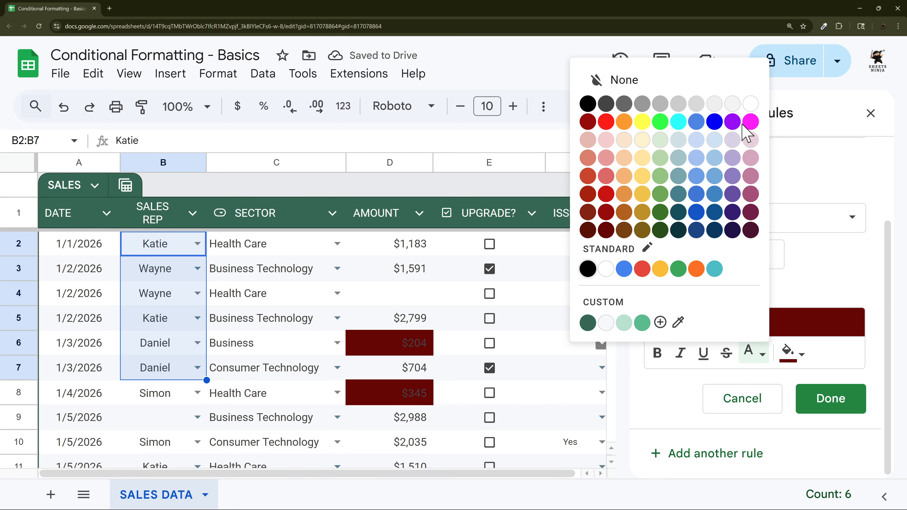
pyautogui.click(751, 105)
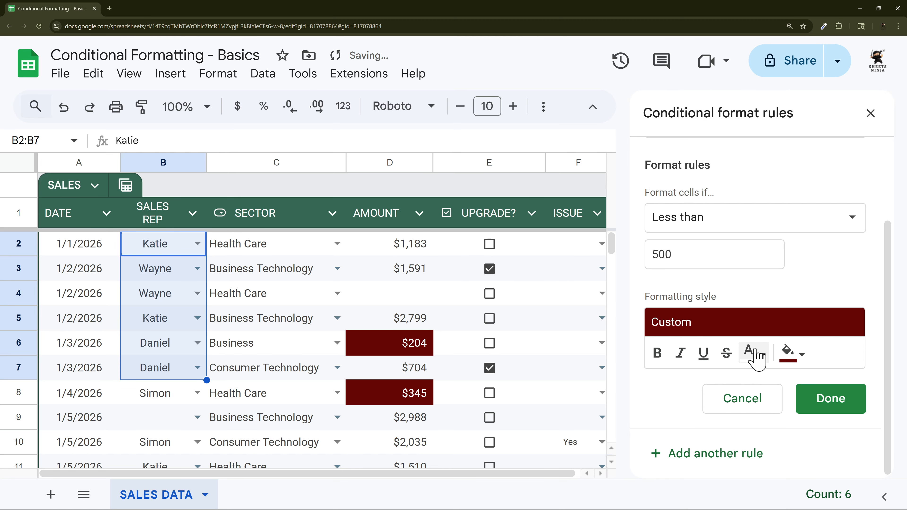
pyautogui.scroll(-3, 406, 381)
pyautogui.scroll(3, 401, 364)
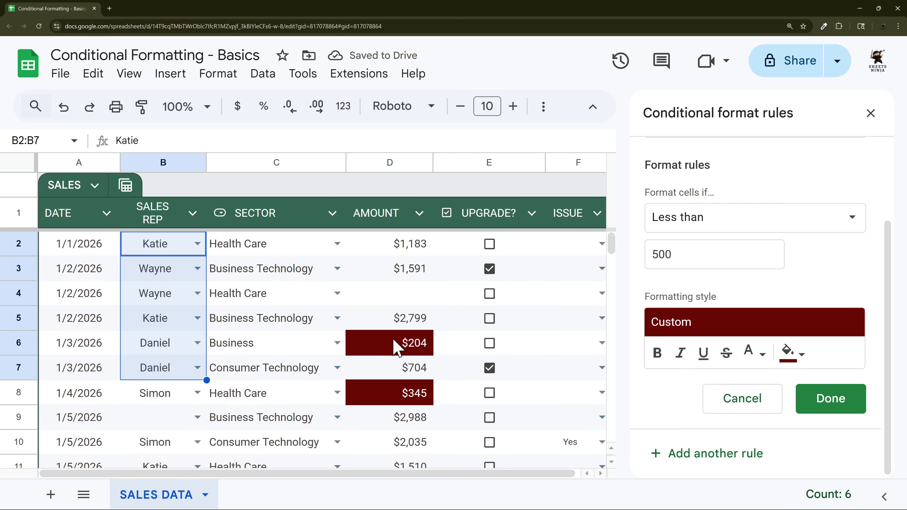
# Set the amount rule's fill to the brighter dark red and save the rule
pyautogui.click(793, 357)
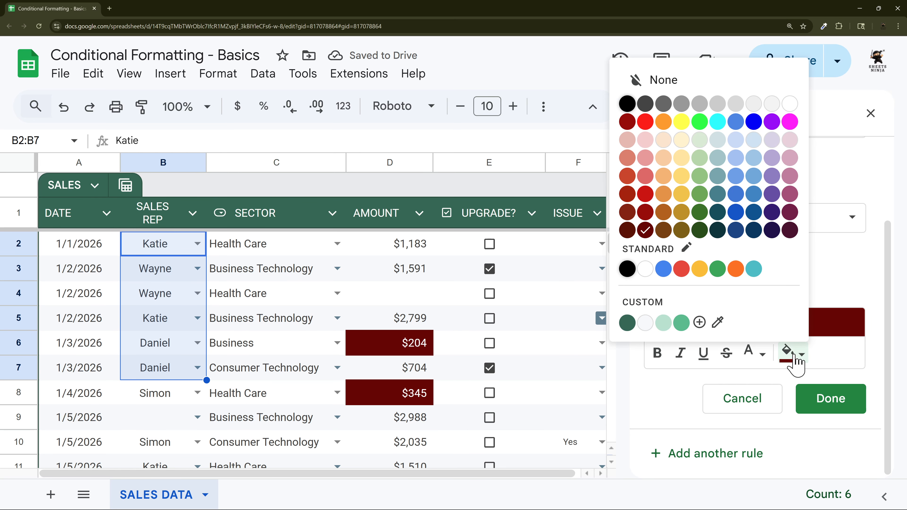
pyautogui.click(646, 194)
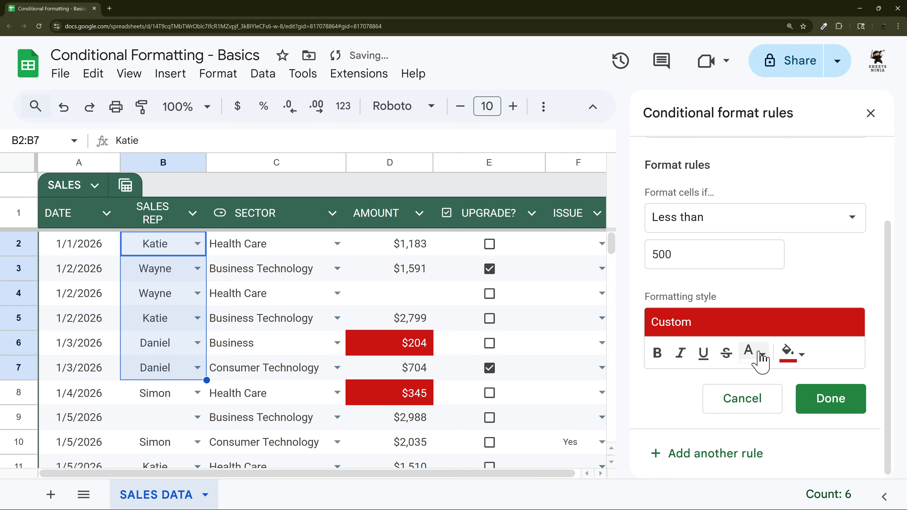
pyautogui.scroll(3, 734, 277)
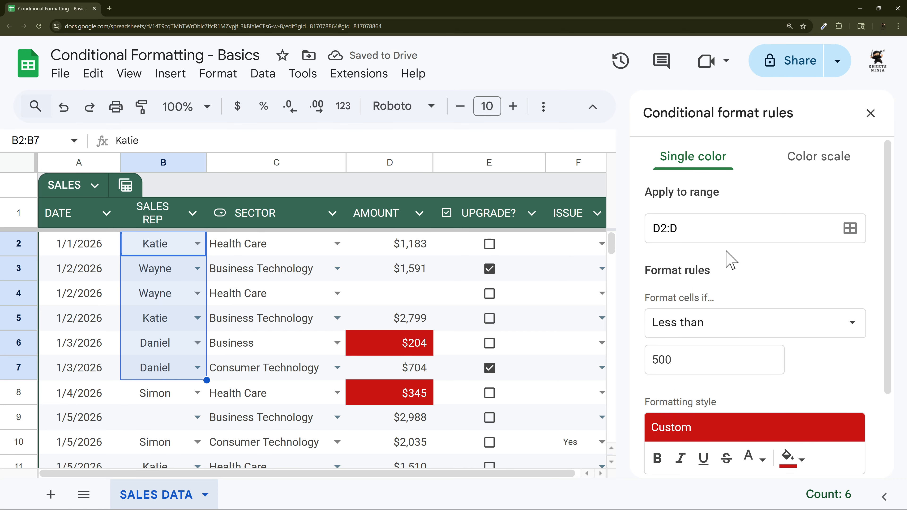
pyautogui.scroll(-3, 752, 268)
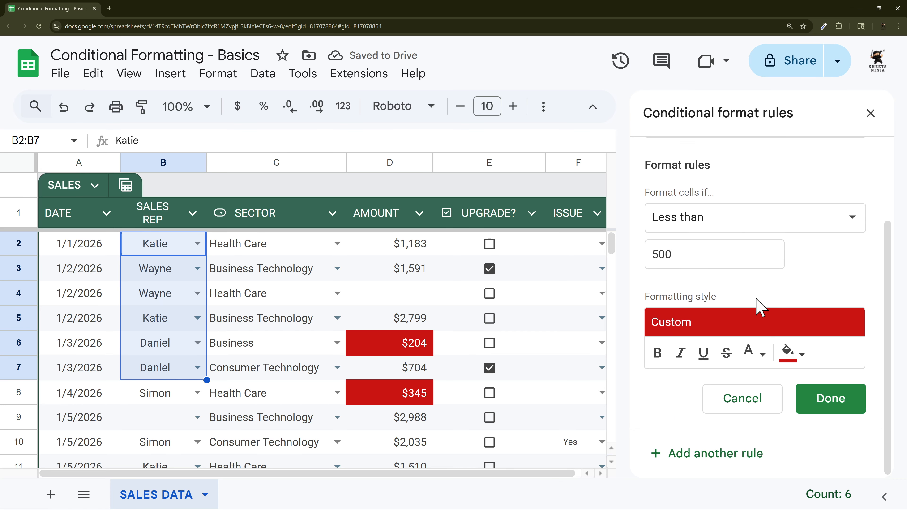
pyautogui.click(830, 399)
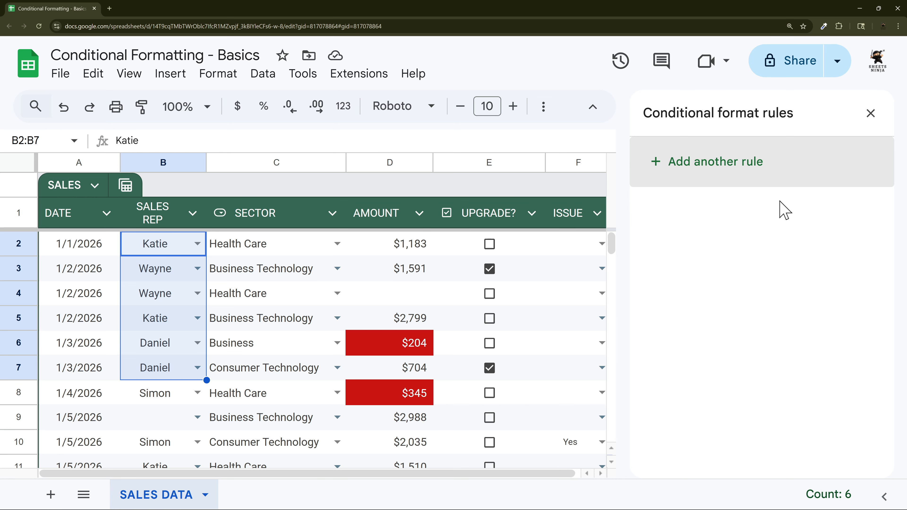
# Check the rules listed for amount cell D6 and for the entire sheet
pyautogui.click(391, 342)
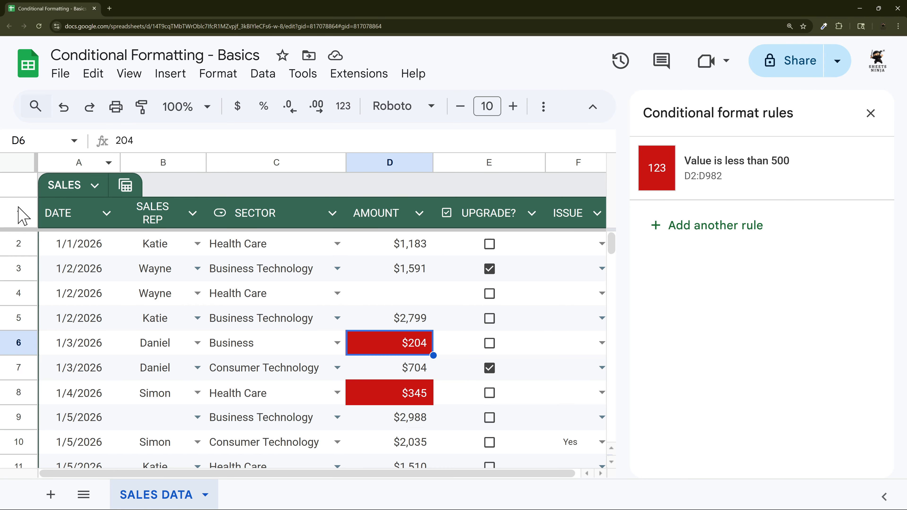
pyautogui.click(20, 163)
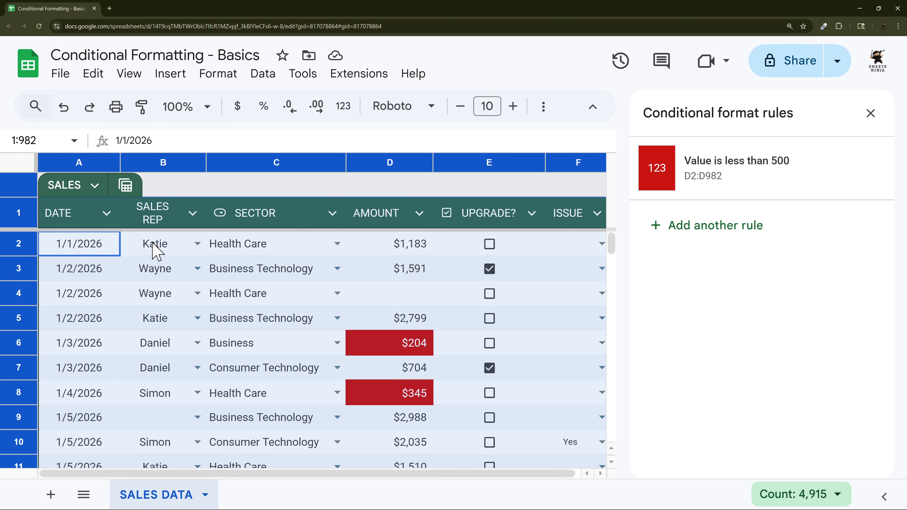
# Add a rule on B2:B5 with the condition Text is exactly, matching the sales rep name in B6
pyautogui.moveTo(156, 250); pyautogui.dragTo(152, 320)
pyautogui.click(649, 174)
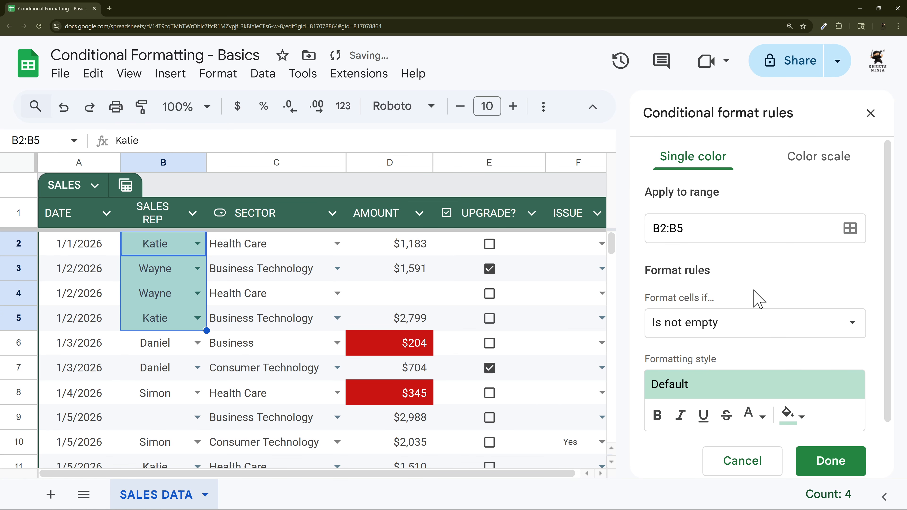
pyautogui.click(735, 332)
pyautogui.scroll(-2, 736, 343)
pyautogui.click(734, 364)
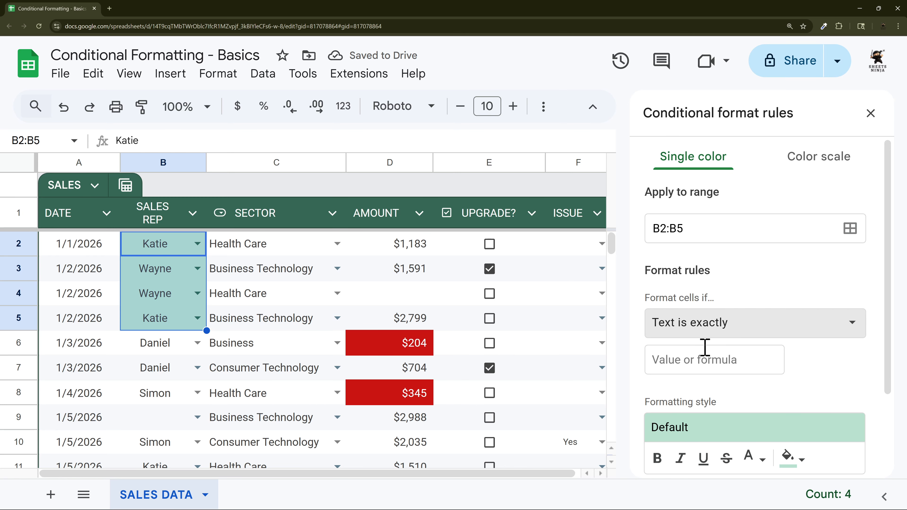
pyautogui.click(704, 358)
pyautogui.write('Daniel')
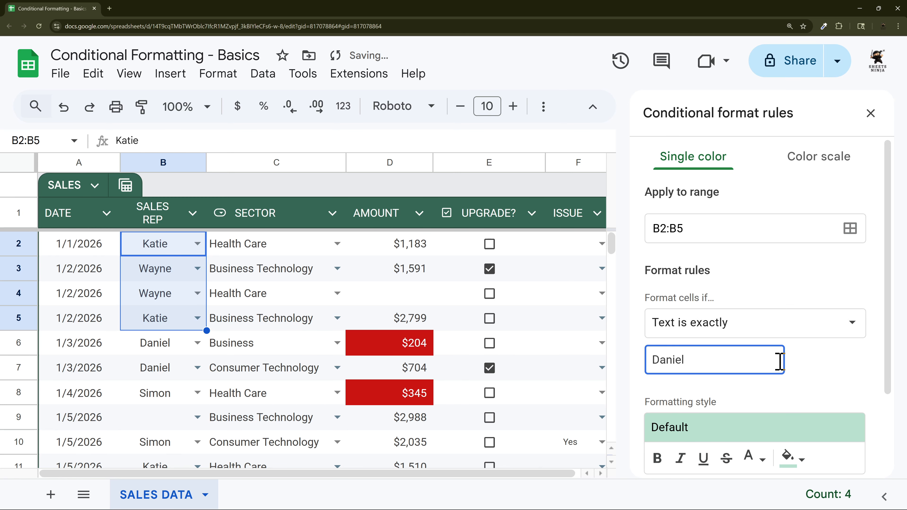
# Set the sales rep rule's fill color to light blue
pyautogui.scroll(-3, 795, 367)
pyautogui.click(791, 359)
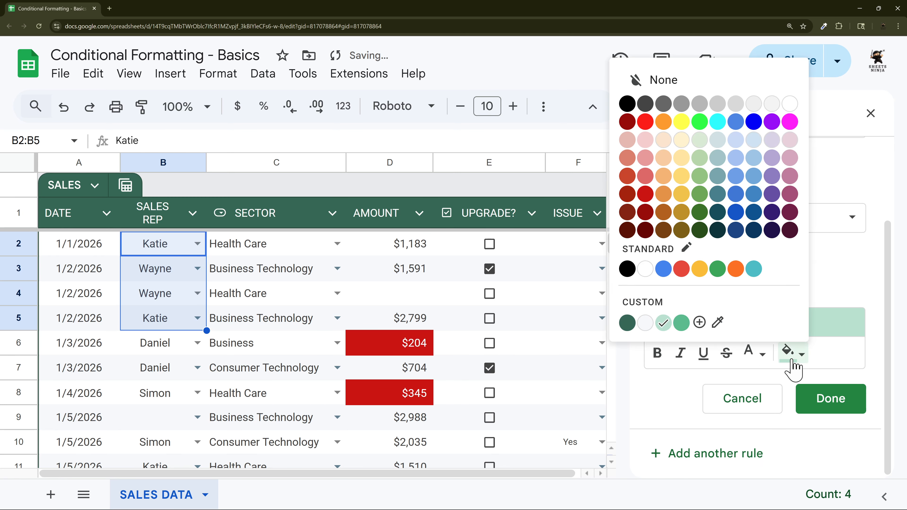
pyautogui.click(736, 159)
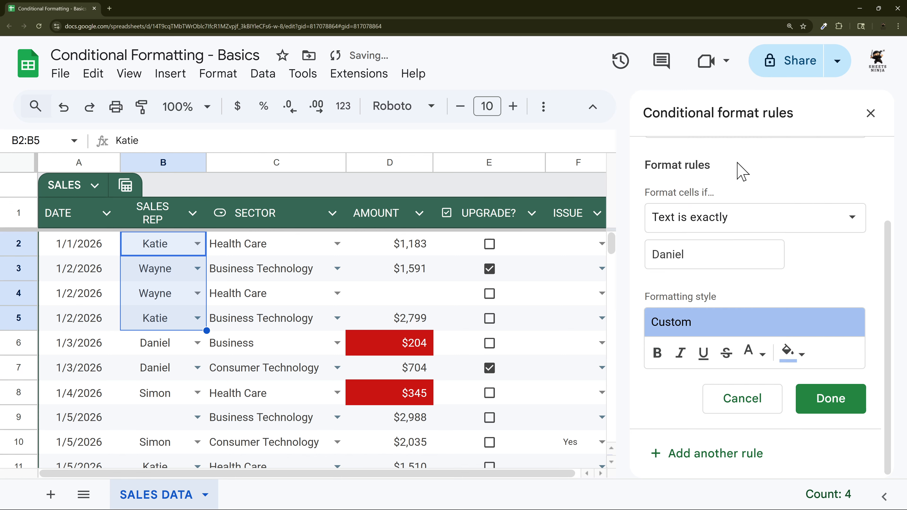
# Extend the sales rep rule's range from B2 to the end of column B and save the rule
pyautogui.scroll(3, 761, 268)
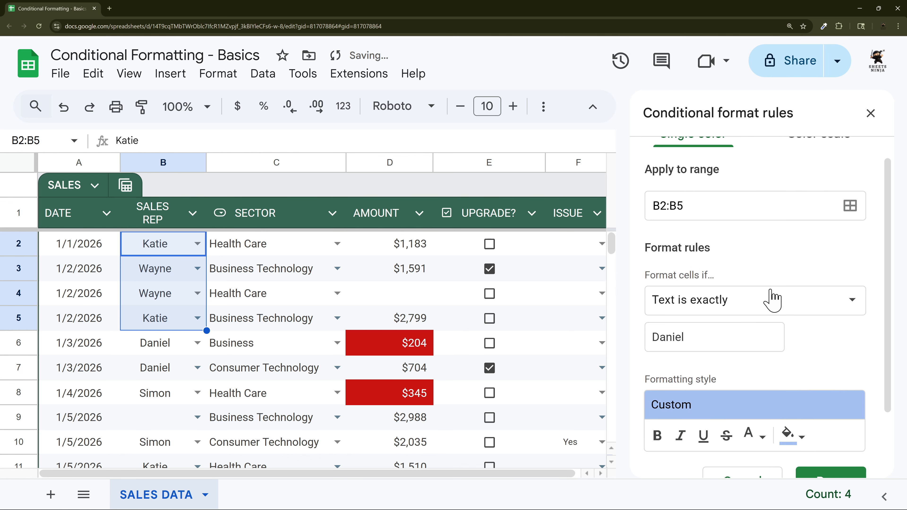
pyautogui.click(706, 204)
pyautogui.scroll(-2, 757, 260)
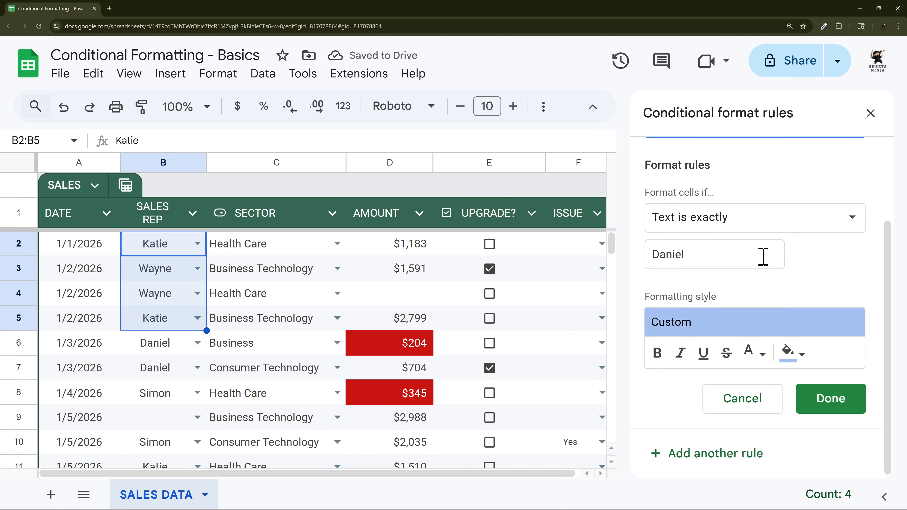
pyautogui.click(817, 391)
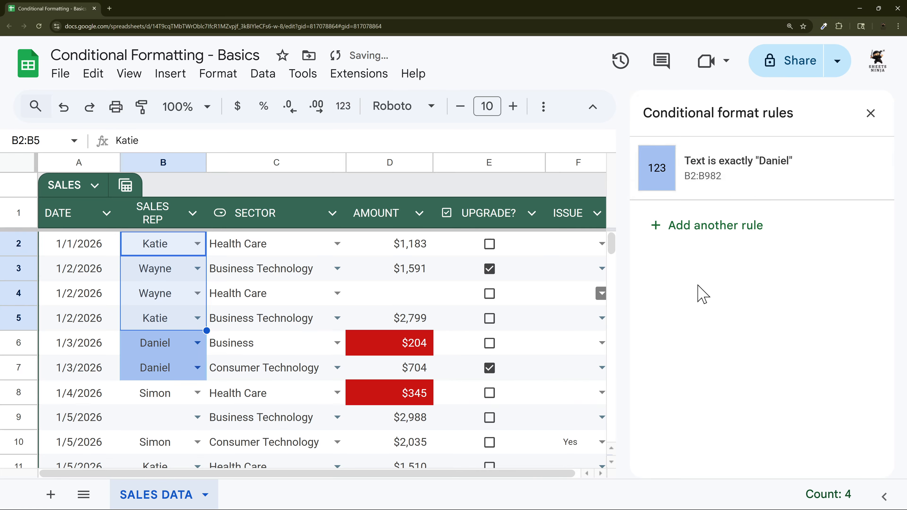
# Check which conditional format rules are listed for B4, for D4 and for the entire sheet
pyautogui.click(263, 303)
pyautogui.click(147, 304)
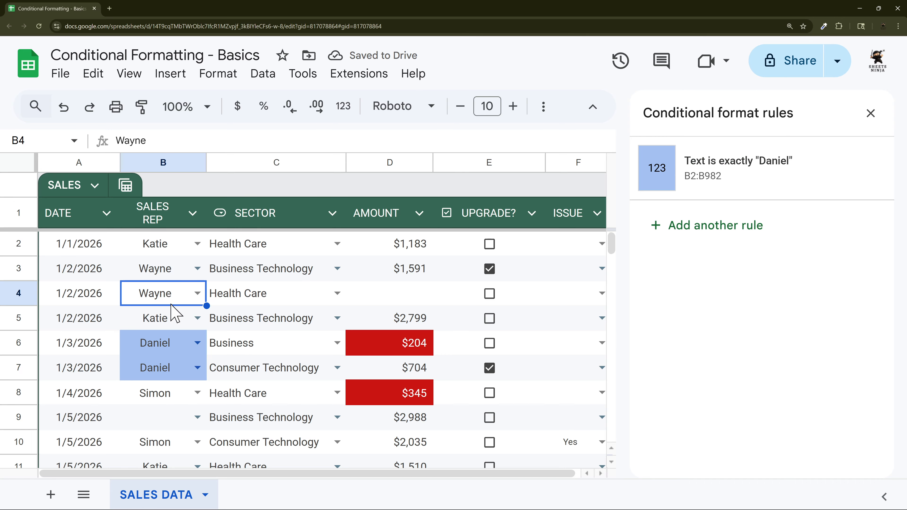
pyautogui.click(390, 302)
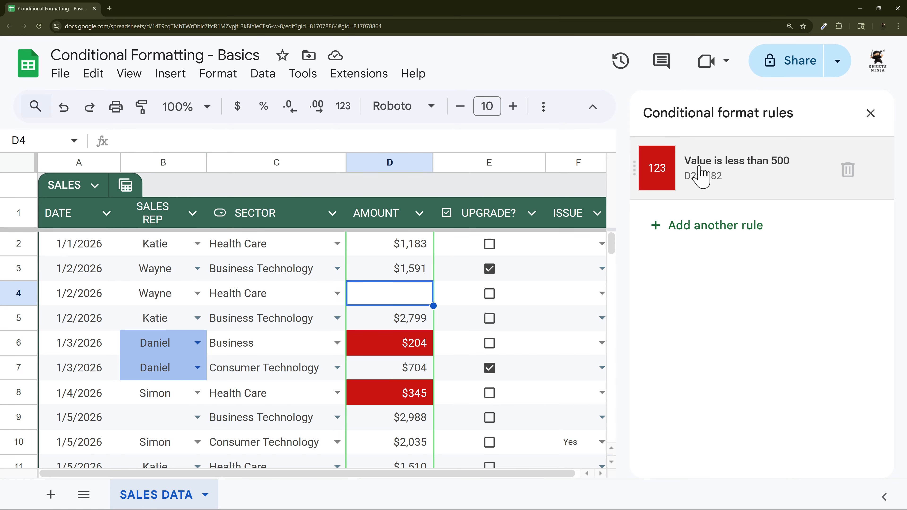
pyautogui.click(25, 168)
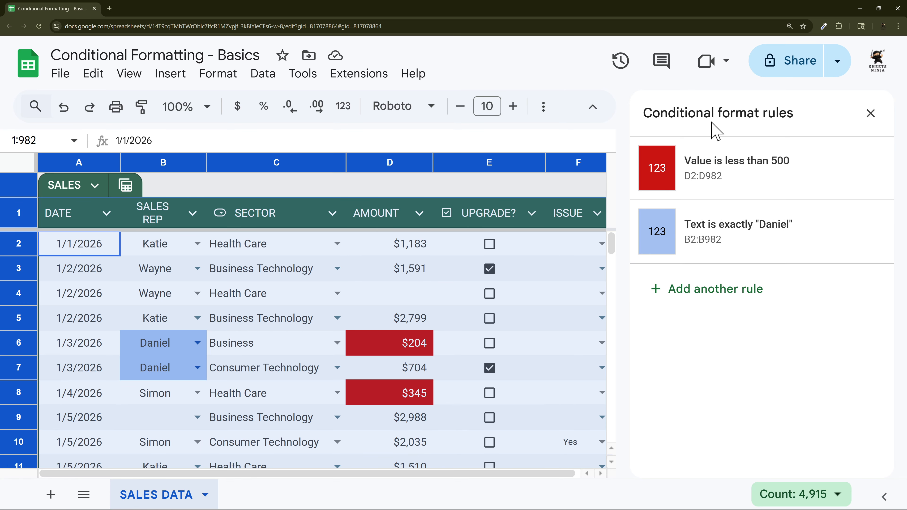
# Close the conditional format rules and reopen them for the whole table
pyautogui.click(870, 114)
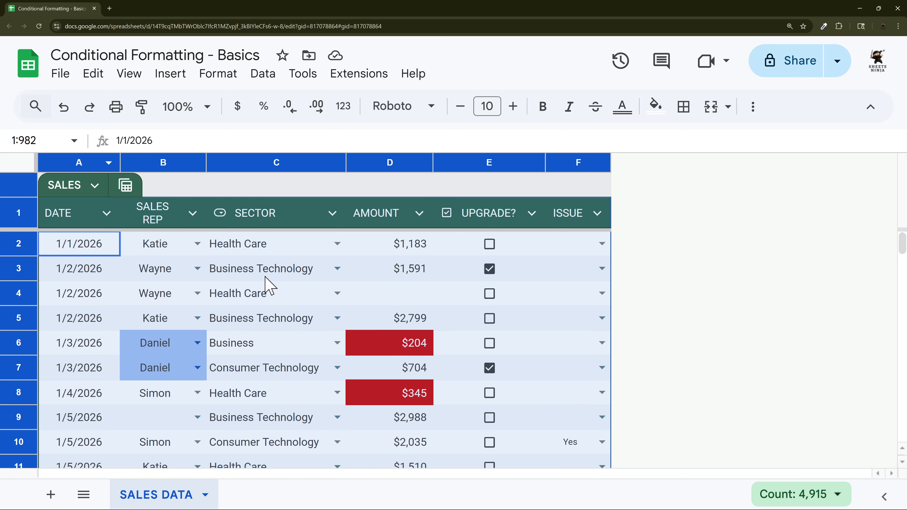
pyautogui.click(219, 74)
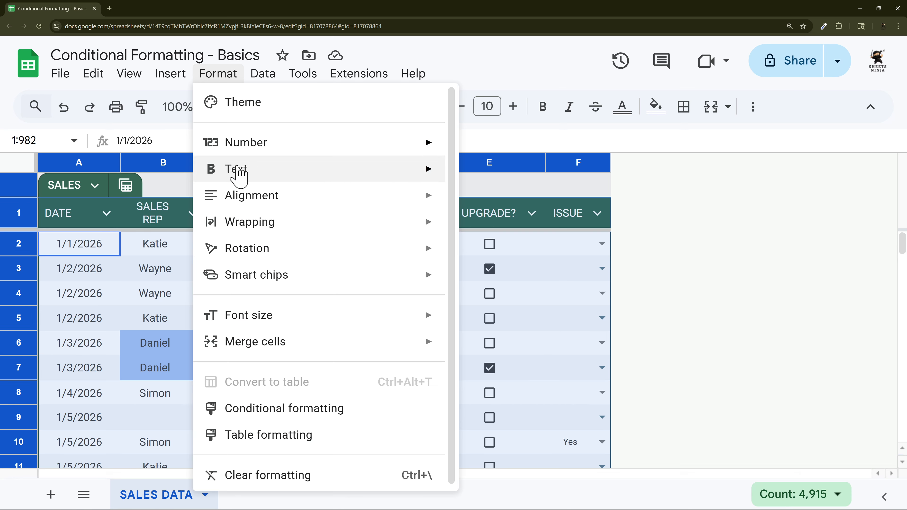
pyautogui.click(262, 414)
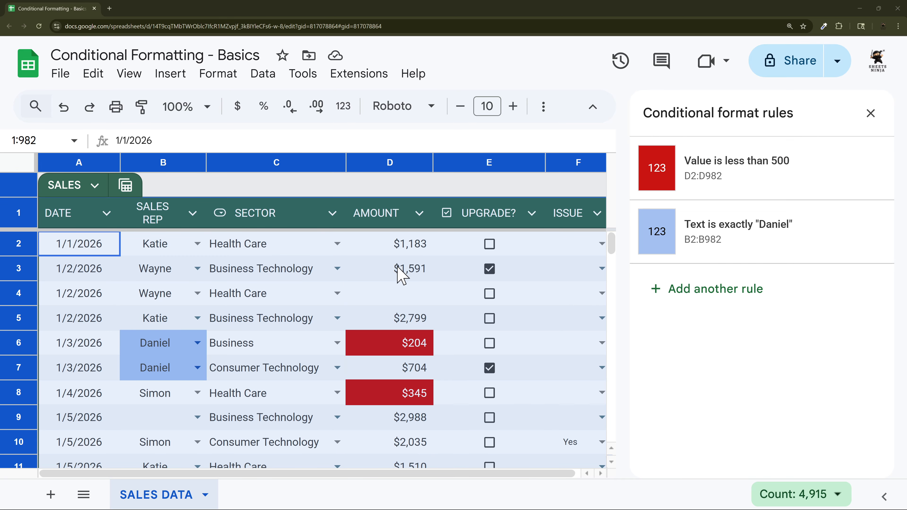
# Add another rule on D2:D982 based on the less-than-500 rule, with the condition Less than 1000
pyautogui.moveTo(402, 251); pyautogui.dragTo(384, 399)
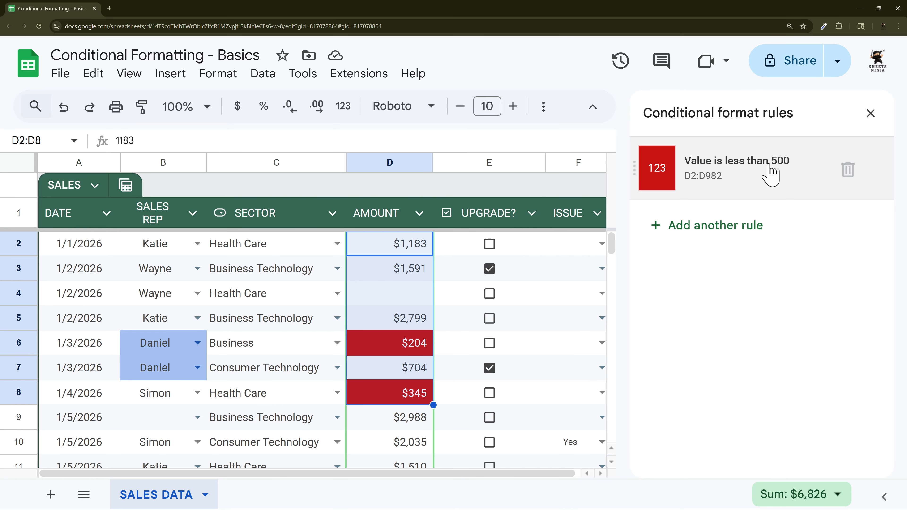
pyautogui.click(716, 171)
pyautogui.scroll(-5, 707, 265)
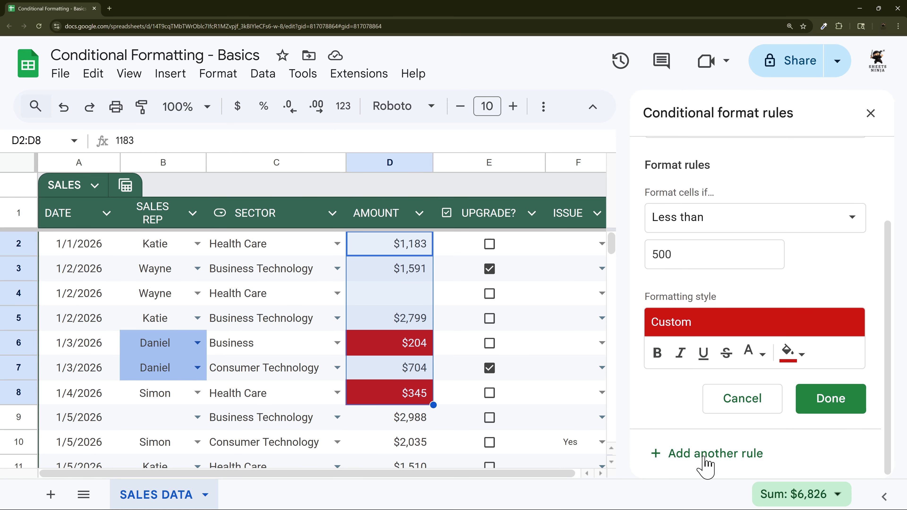
pyautogui.scroll(4, 757, 296)
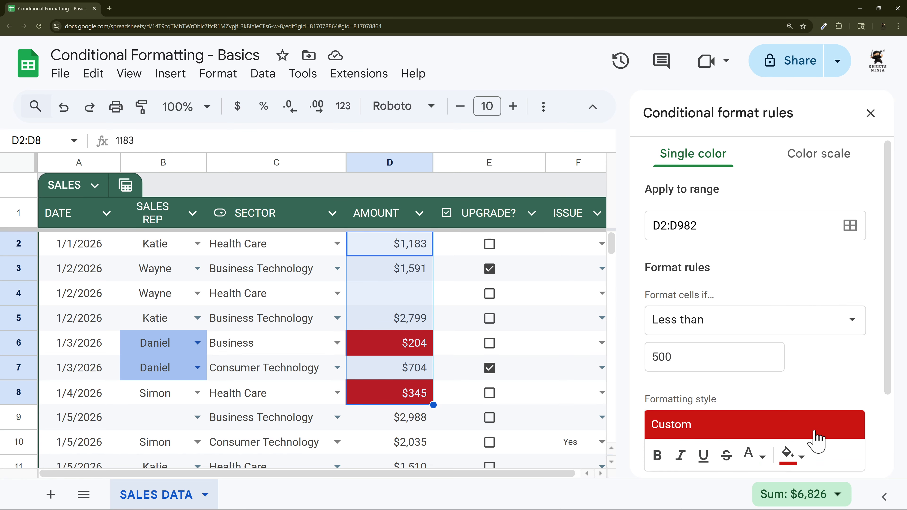
pyautogui.scroll(-3, 816, 438)
pyautogui.scroll(-1, 772, 455)
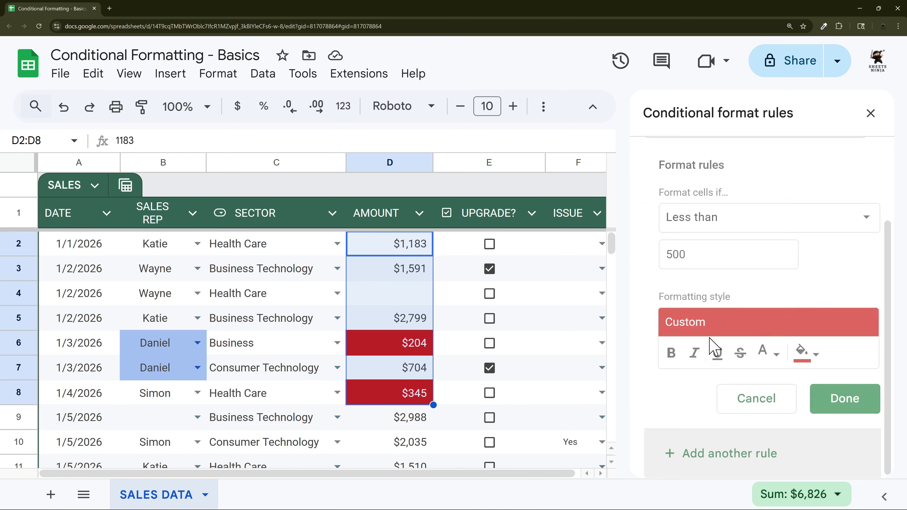
pyautogui.scroll(3, 712, 348)
pyautogui.scroll(-3, 767, 236)
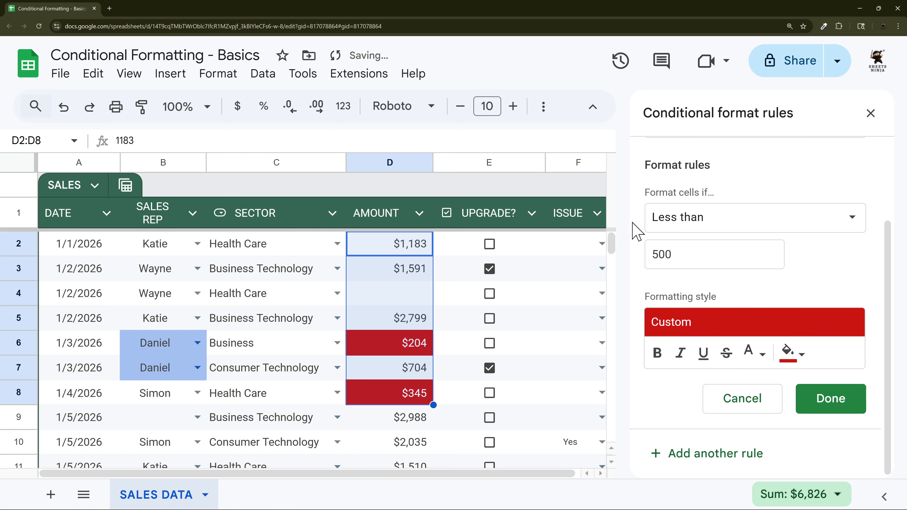
pyautogui.doubleClick(701, 255)
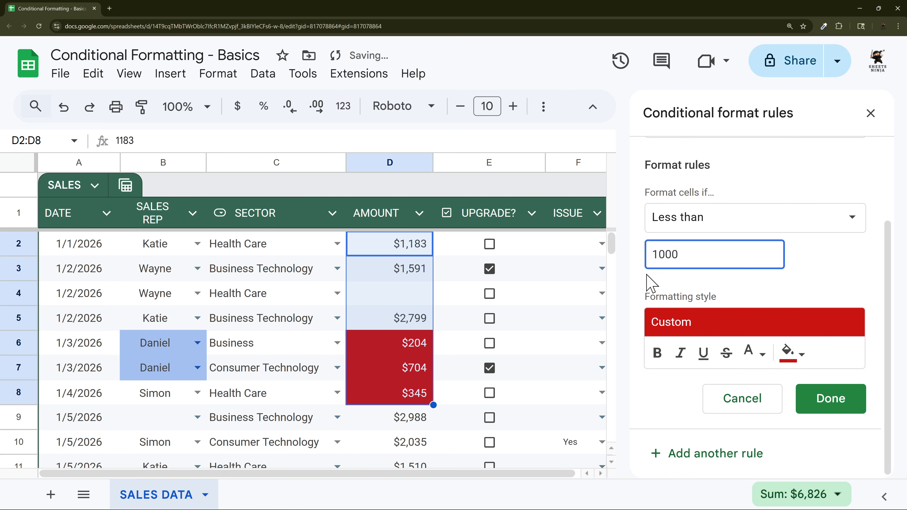
# Set the less-than-1000 rule's fill color to orange and save the rule
pyautogui.click(801, 356)
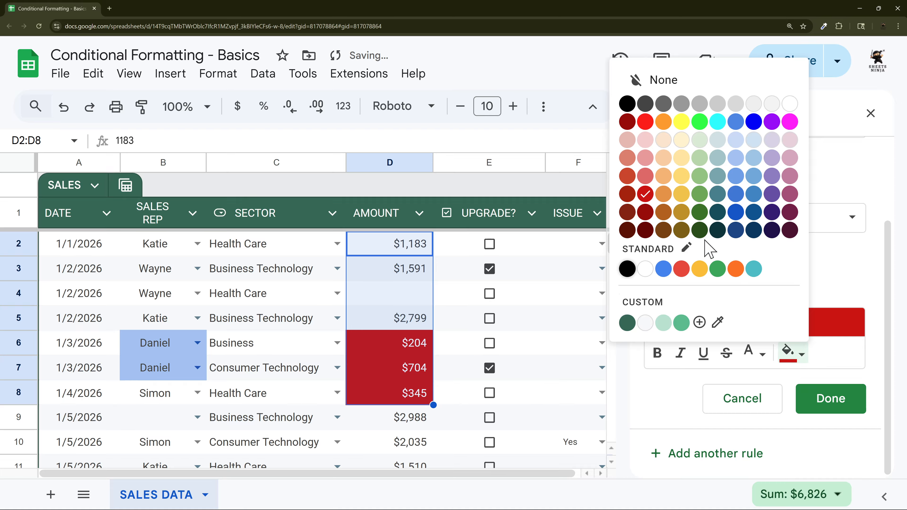
pyautogui.click(663, 195)
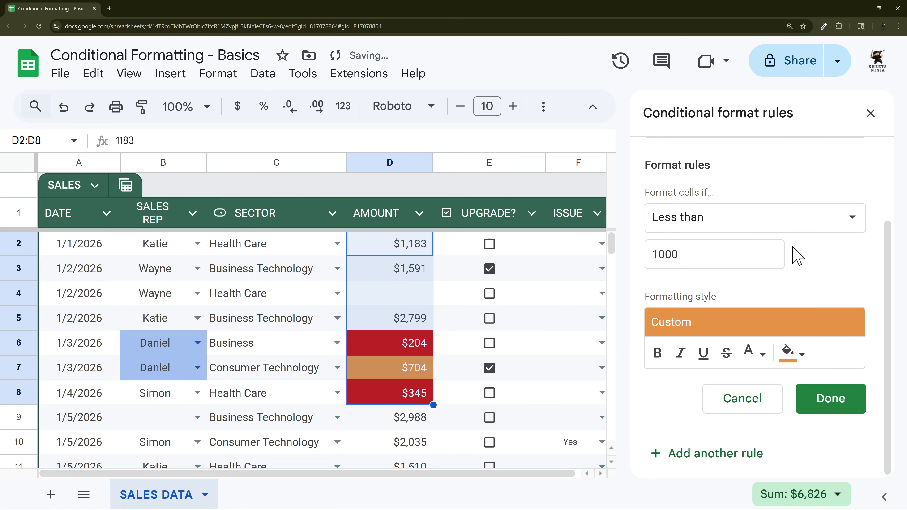
pyautogui.click(835, 410)
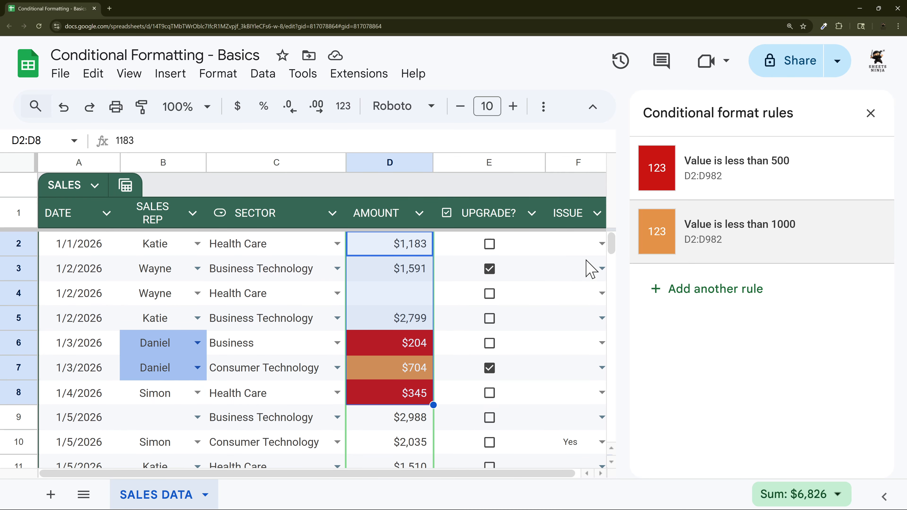
# Try placing the less-than-1000 rule above the less-than-500 rule, and restore the original order
pyautogui.moveTo(628, 244); pyautogui.dragTo(645, 181)
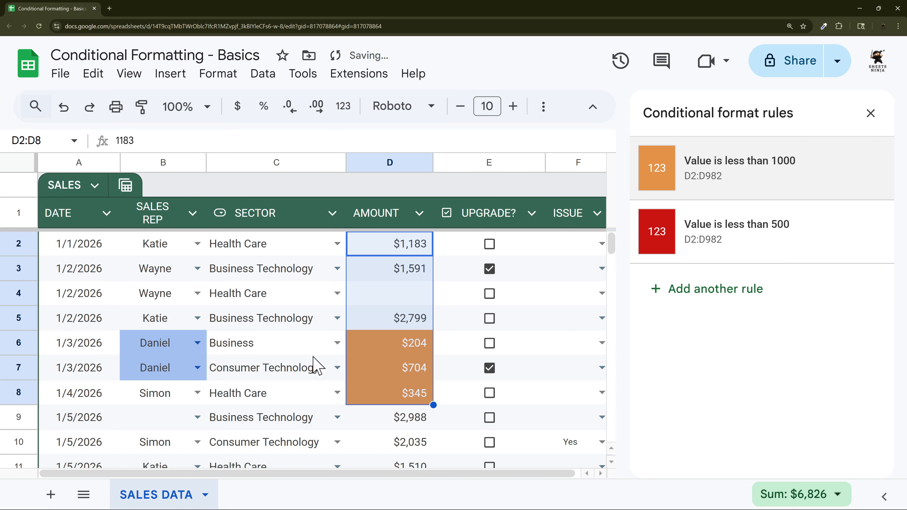
pyautogui.click(390, 318)
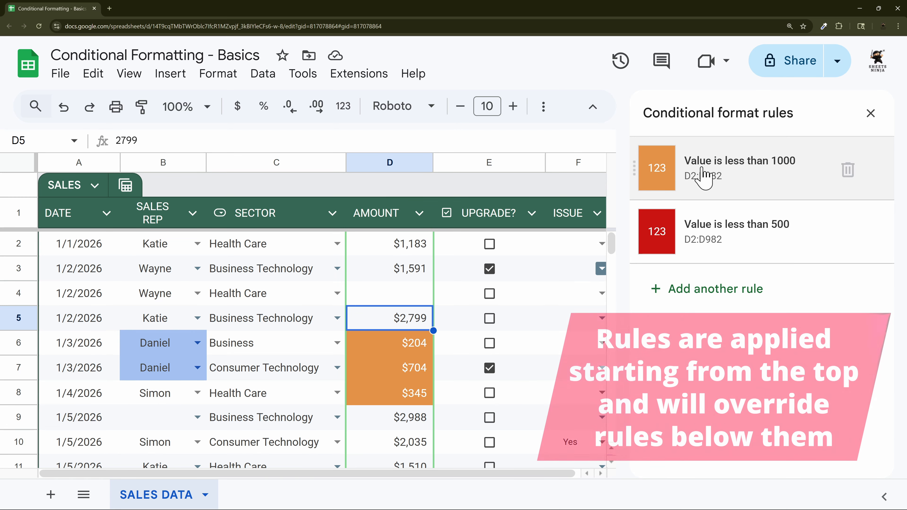
pyautogui.moveTo(634, 164); pyautogui.dragTo(638, 224)
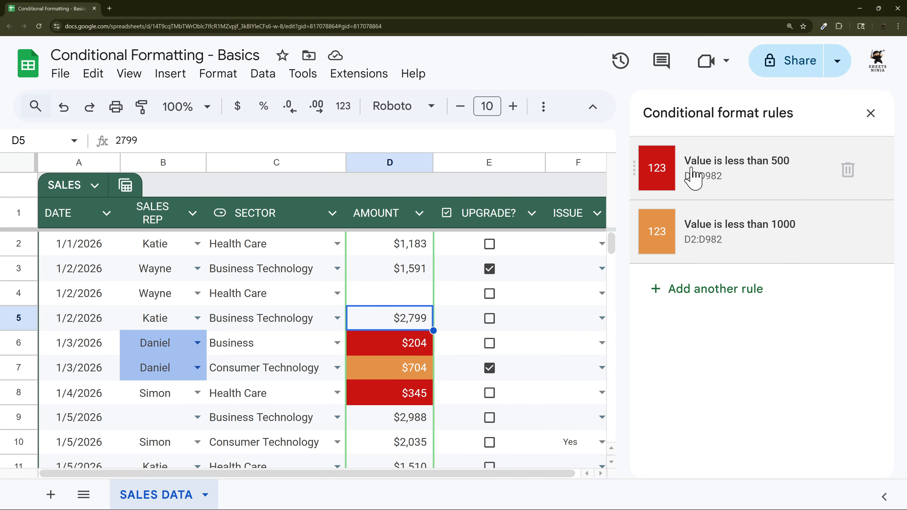
# Change the orange rule's condition to Is between 500 and 1000, save it and move it above the red rule
pyautogui.click(705, 246)
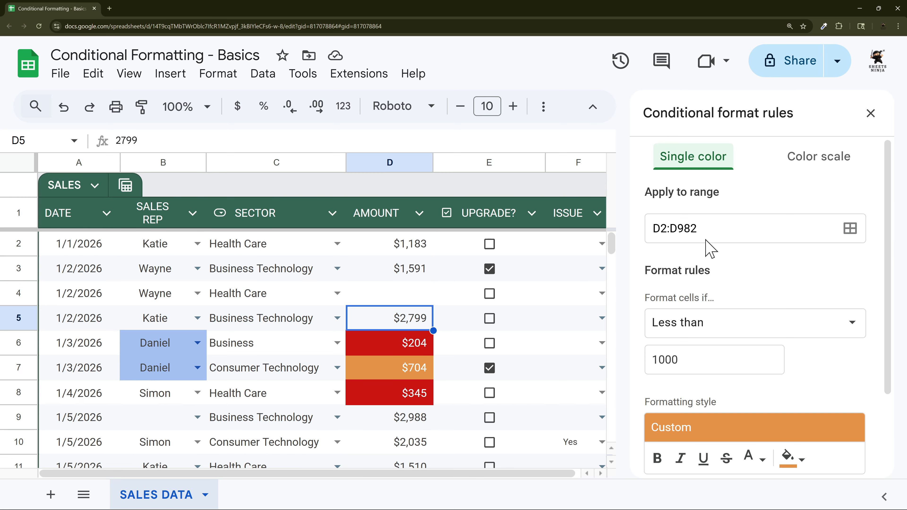
pyautogui.scroll(-3, 729, 279)
pyautogui.click(696, 224)
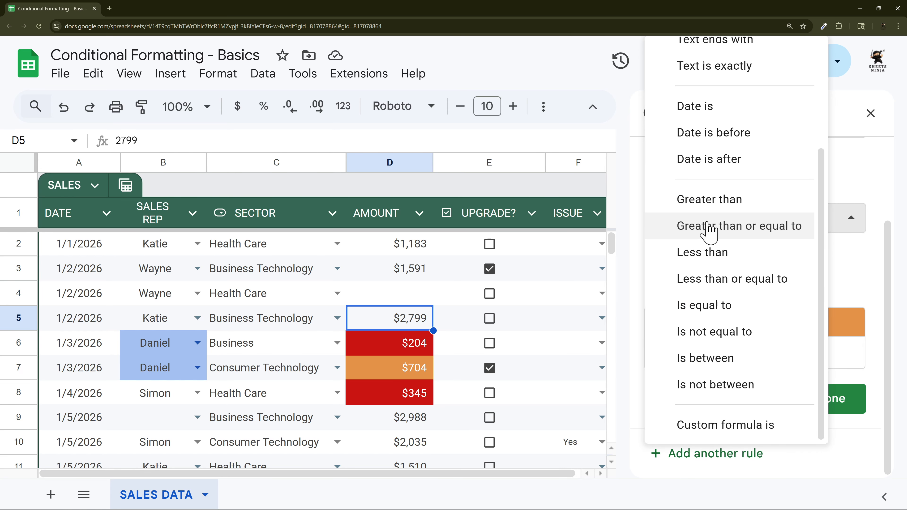
pyautogui.click(713, 359)
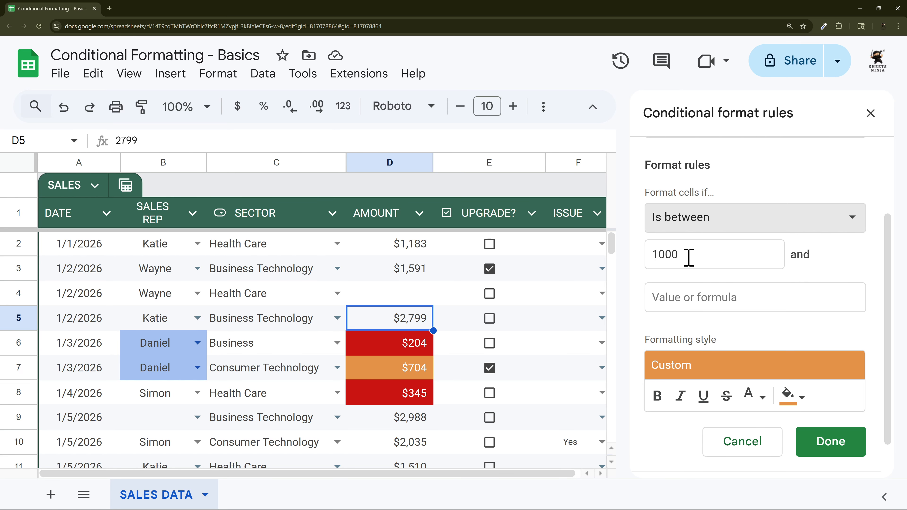
pyautogui.moveTo(689, 258); pyautogui.dragTo(614, 250)
pyautogui.write('500')
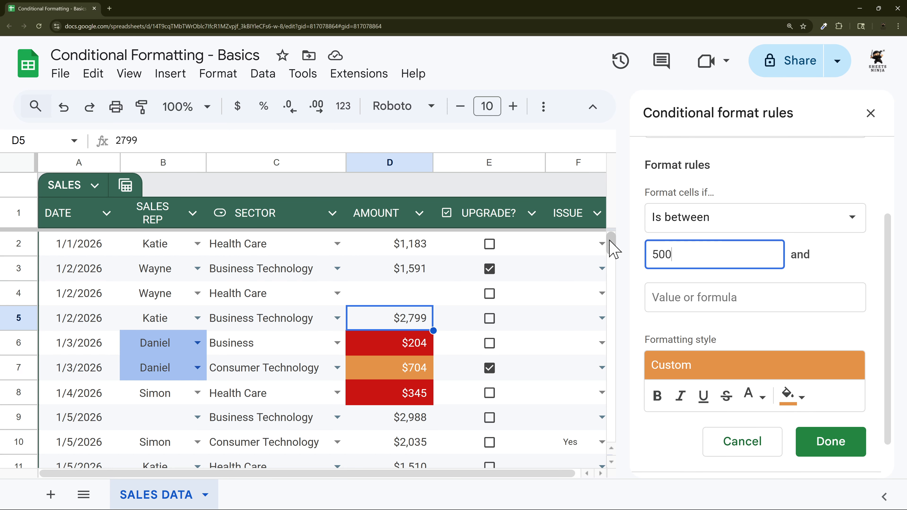
pyautogui.click(674, 297)
pyautogui.write('1000')
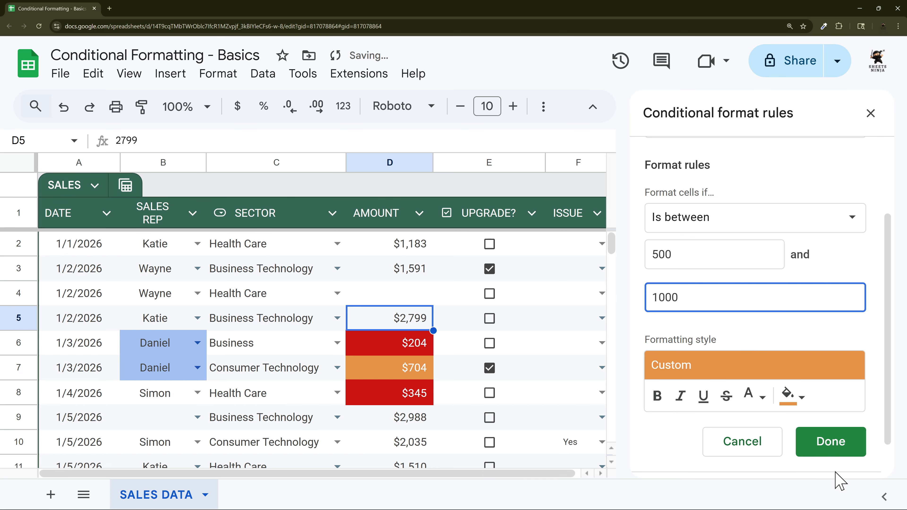
pyautogui.click(830, 443)
pyautogui.moveTo(633, 230); pyautogui.dragTo(644, 172)
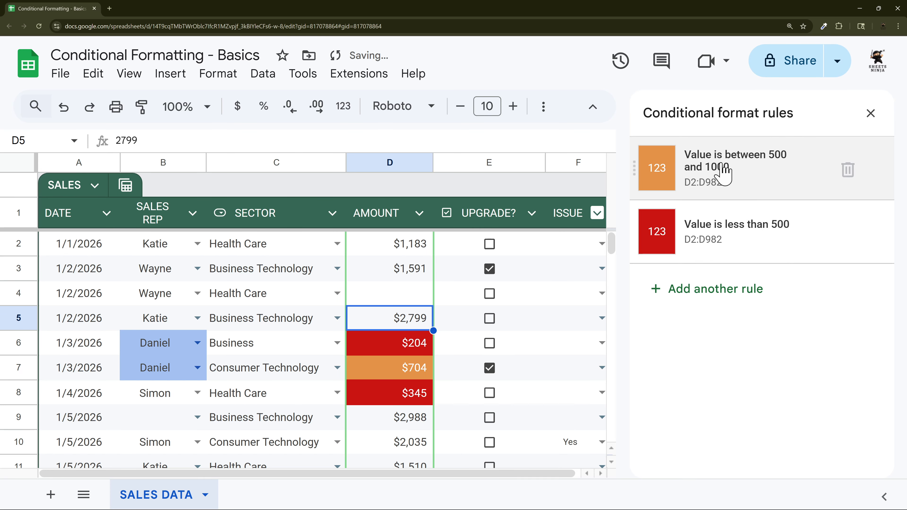
# Return the orange rule's condition to Less than 1000, save it and move it below the less-than-500 rule
pyautogui.click(712, 175)
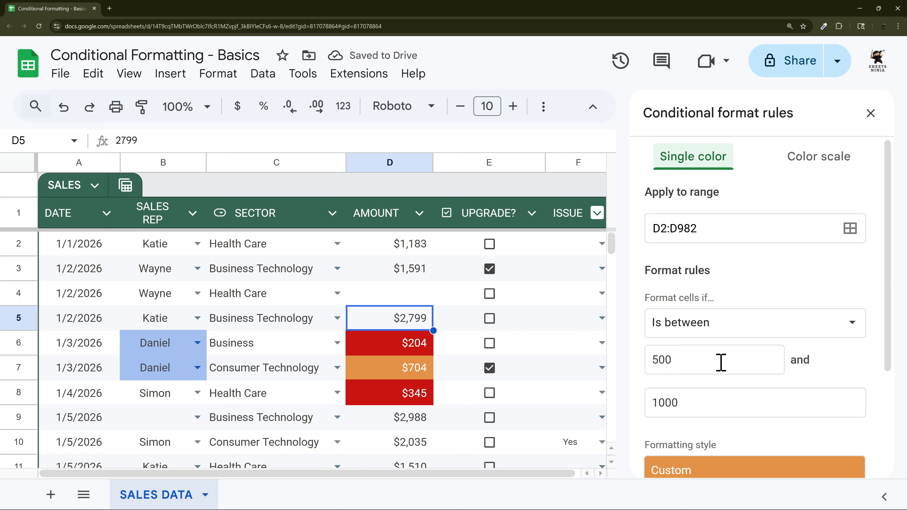
pyautogui.click(721, 323)
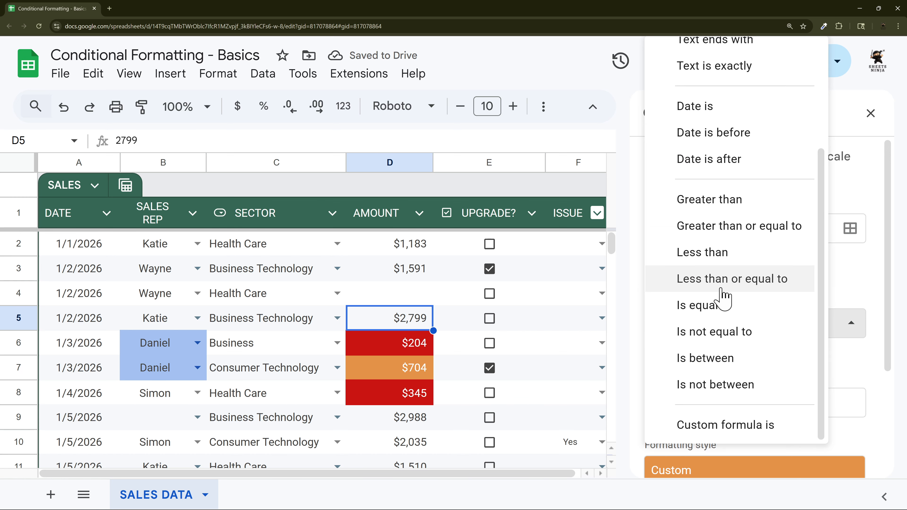
pyautogui.click(713, 251)
pyautogui.press('Tab')
pyautogui.write('100')
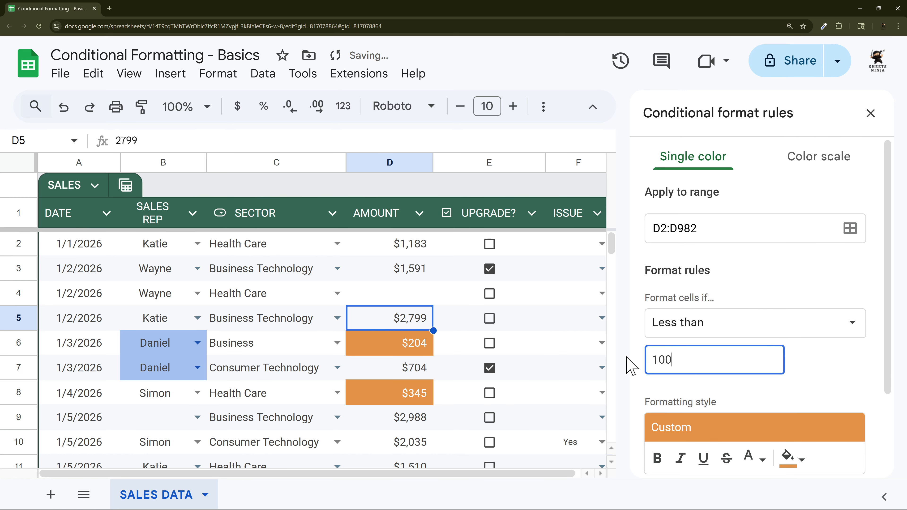
pyautogui.write('0')
pyautogui.scroll(-3, 750, 400)
pyautogui.click(808, 422)
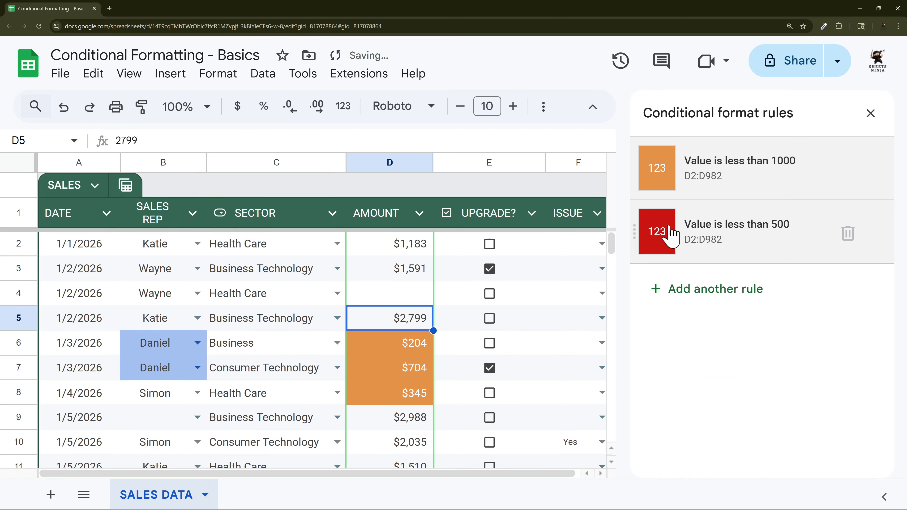
pyautogui.moveTo(634, 168); pyautogui.dragTo(640, 227)
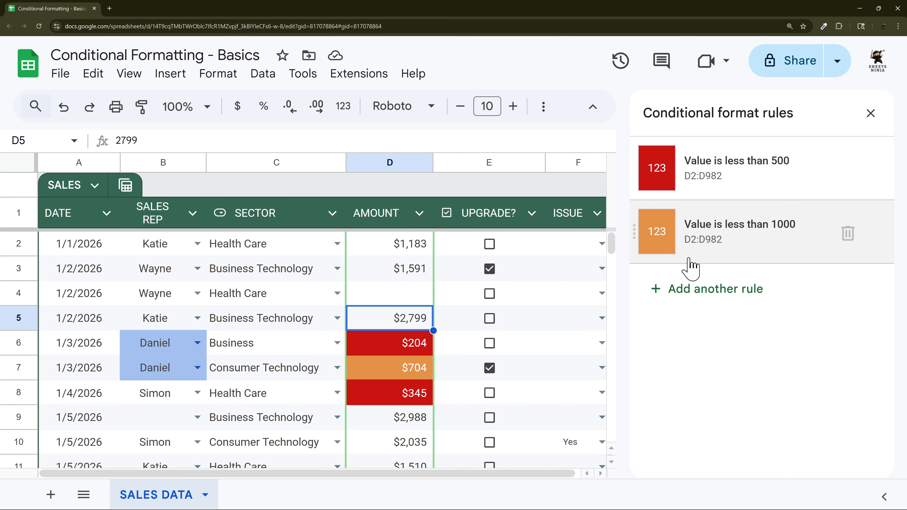
# Add another rule for the Upgrade column and confirm E2:E as its range
pyautogui.moveTo(486, 475); pyautogui.dragTo(530, 476)
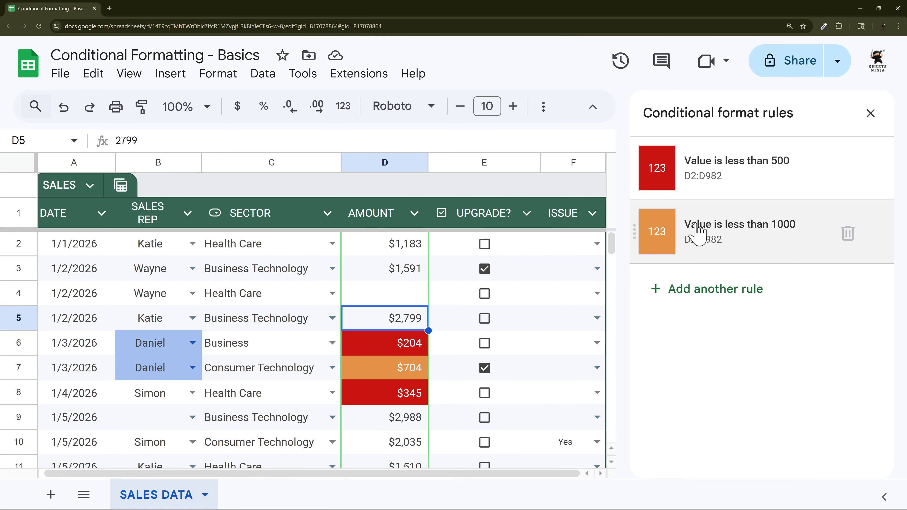
pyautogui.click(649, 296)
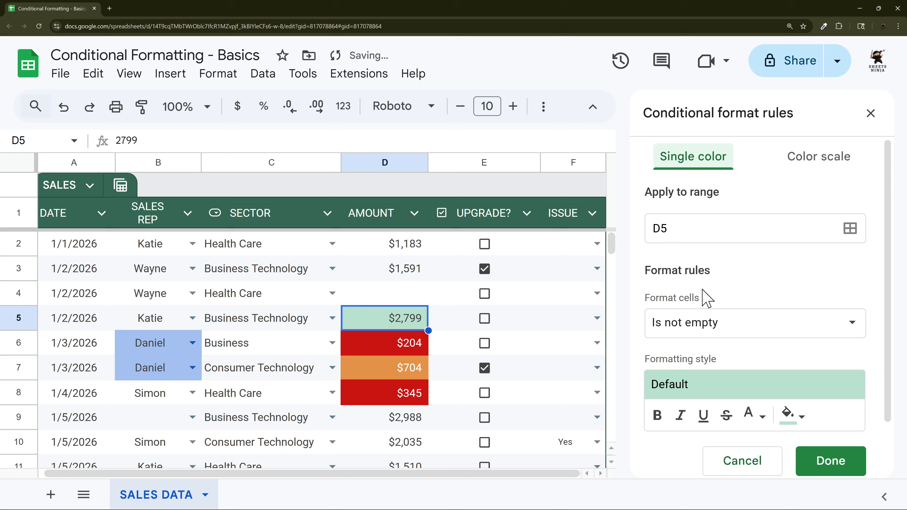
pyautogui.click(679, 223)
pyautogui.write('E2:E')
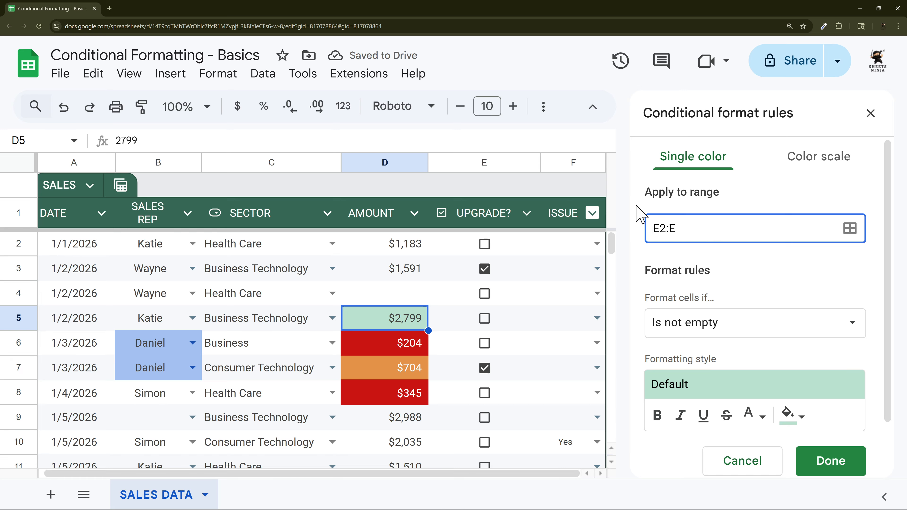
pyautogui.click(851, 229)
pyautogui.tripleClick(351, 246)
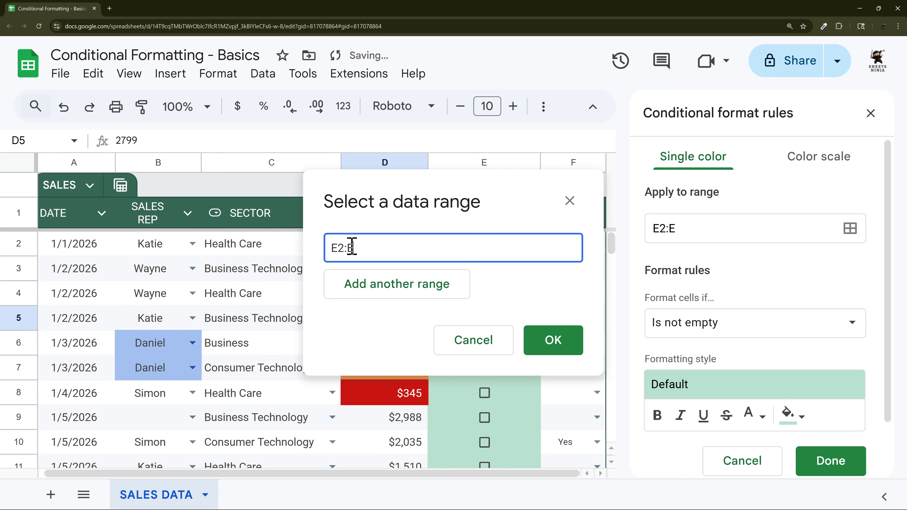
pyautogui.moveTo(484, 244); pyautogui.dragTo(500, 343)
pyautogui.click(146, 238)
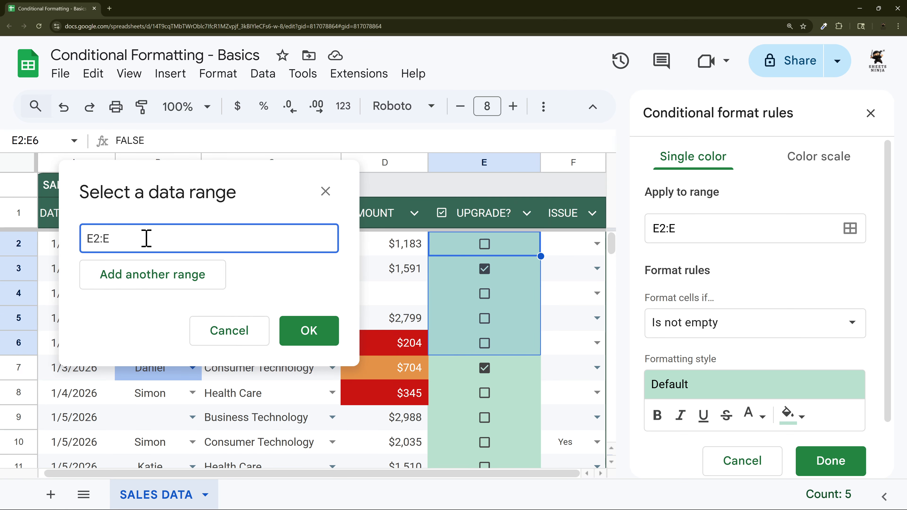
pyautogui.click(309, 334)
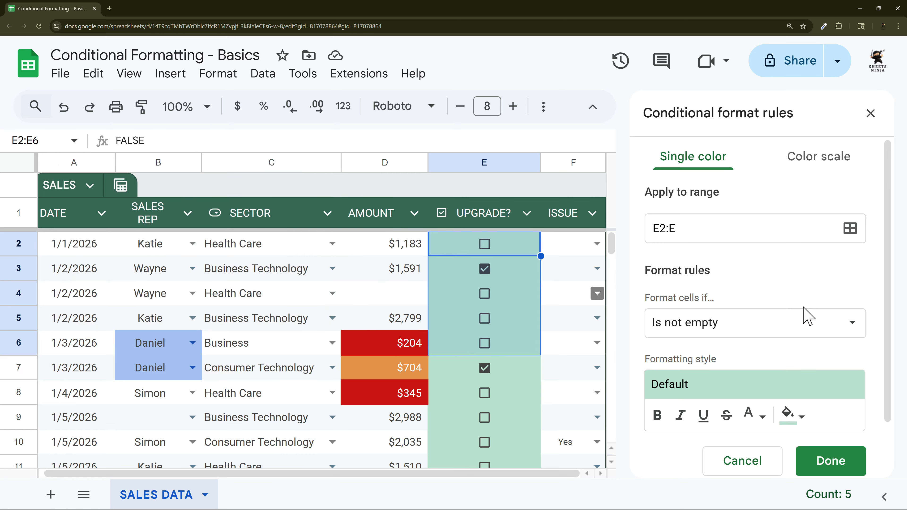
# Look through the rule's condition options and check the underlying values of checkbox cells E2 and E3
pyautogui.click(754, 324)
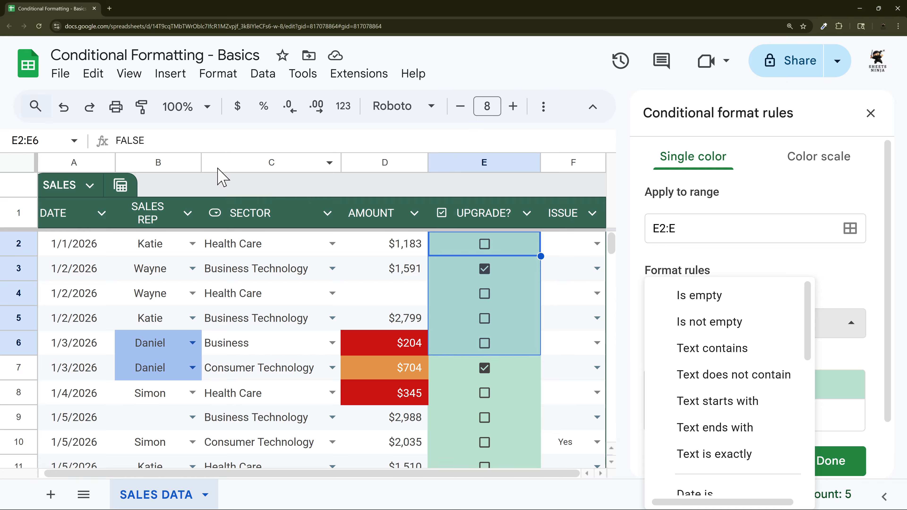
pyautogui.click(145, 140)
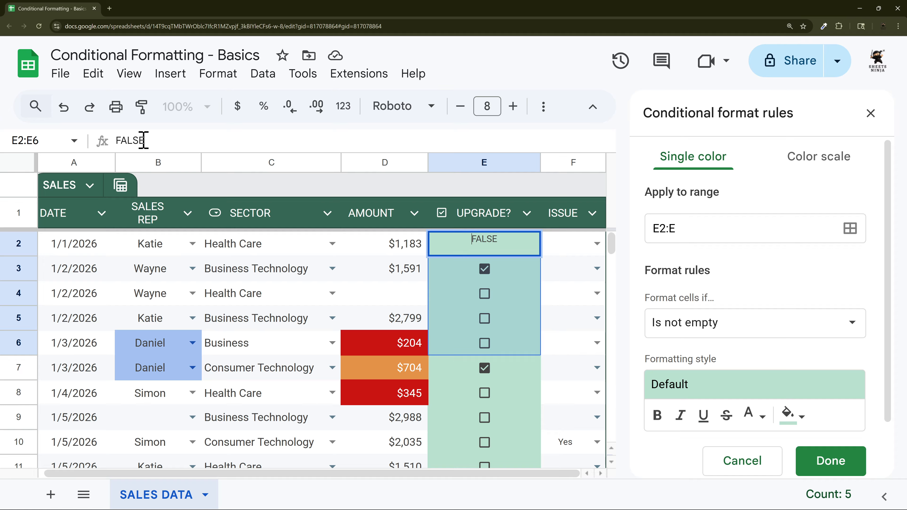
pyautogui.press('Escape')
pyautogui.click(512, 282)
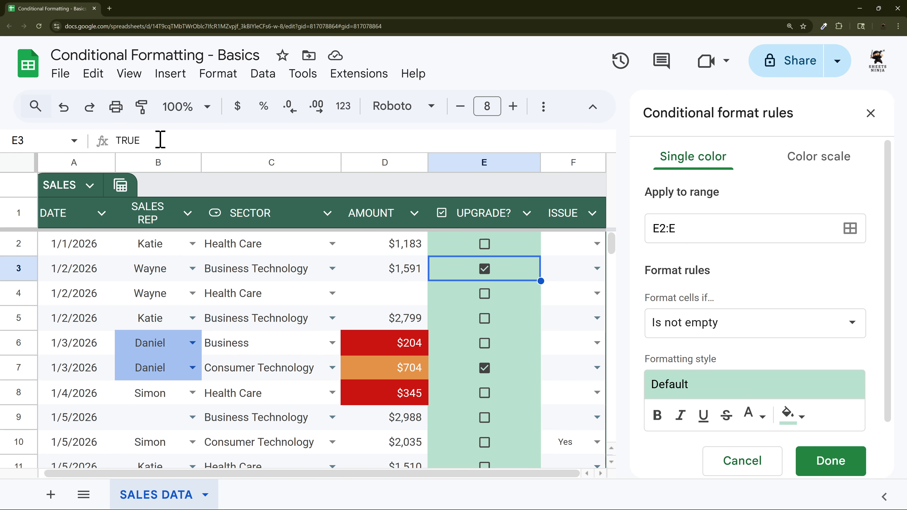
# Set the Upgrade rule's condition to Text is exactly with the value TRUE
pyautogui.click(735, 328)
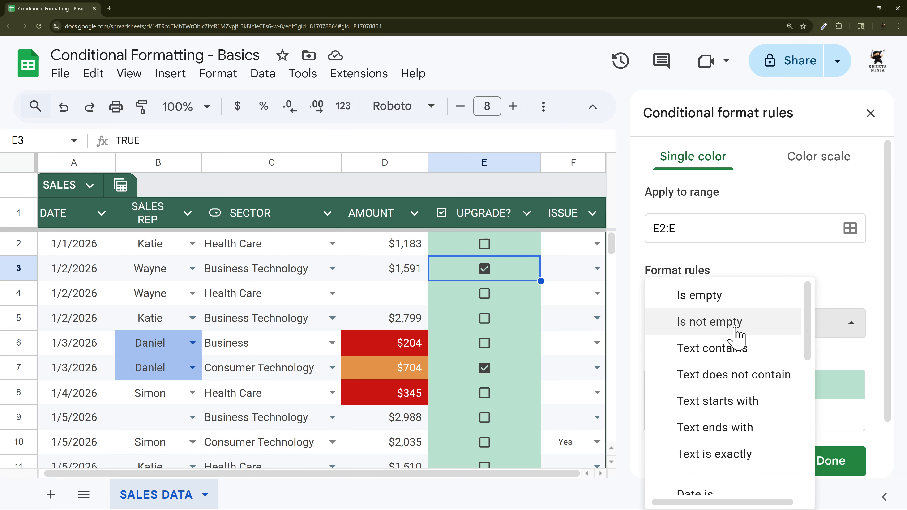
pyautogui.scroll(-5, 736, 334)
pyautogui.scroll(1, 741, 348)
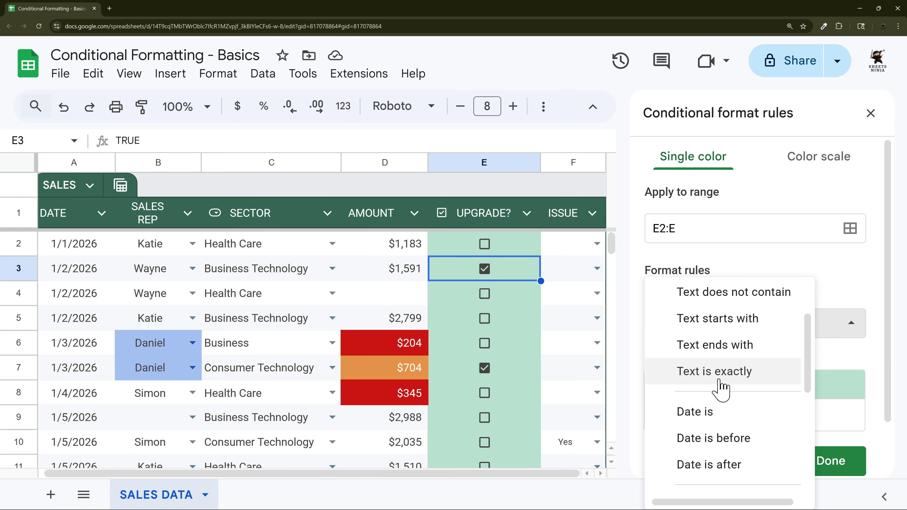
pyautogui.click(722, 374)
pyautogui.click(707, 364)
pyautogui.write('TRUE')
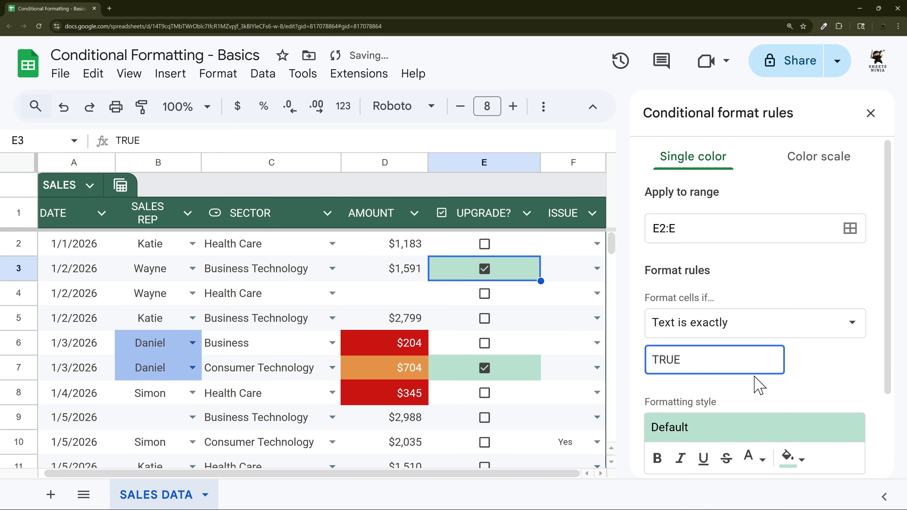
# Try a medium green fill on the Upgrade rule and reset its fill to None
pyautogui.scroll(-2, 732, 372)
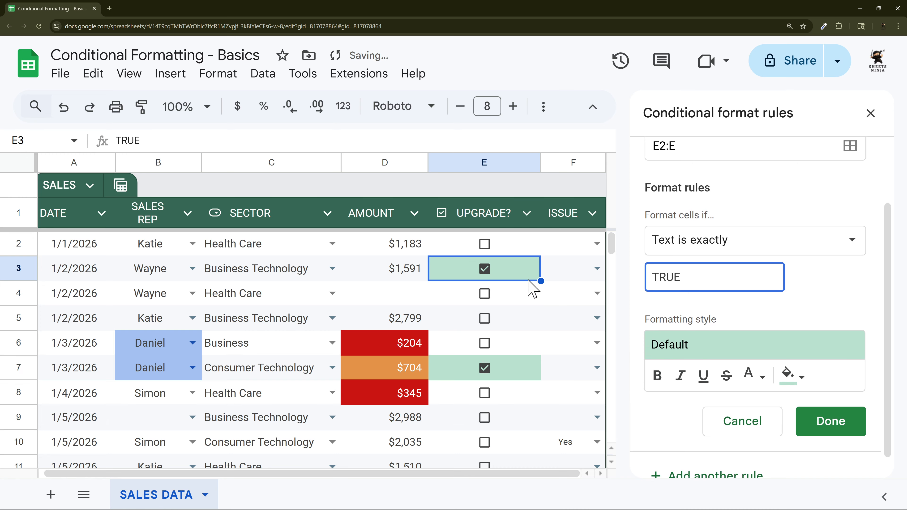
pyautogui.click(791, 376)
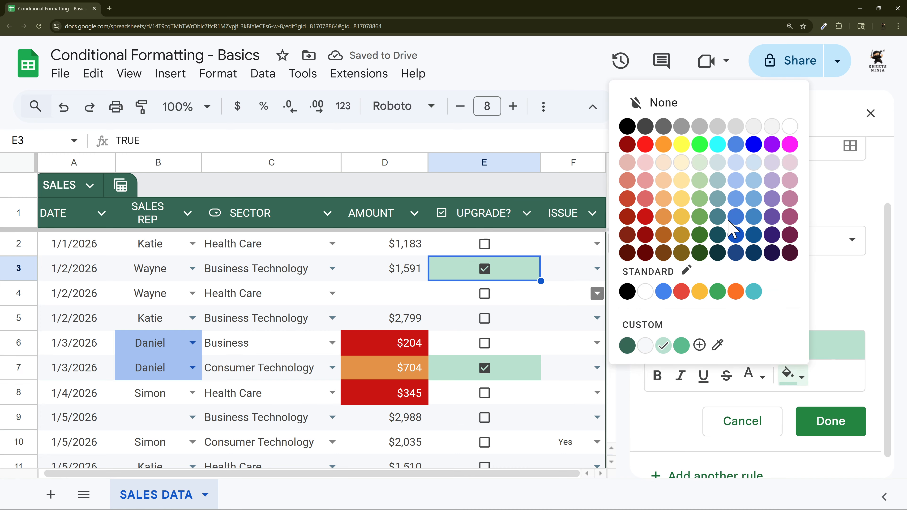
pyautogui.click(699, 199)
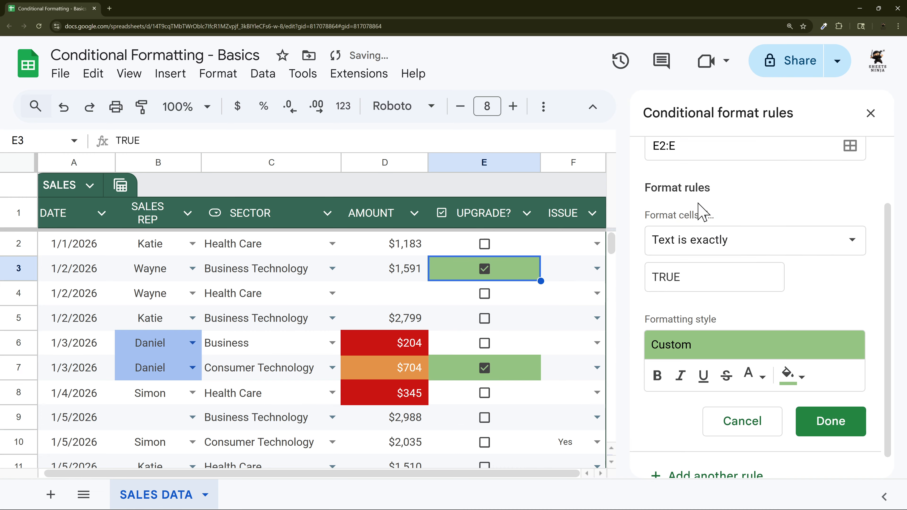
pyautogui.click(789, 380)
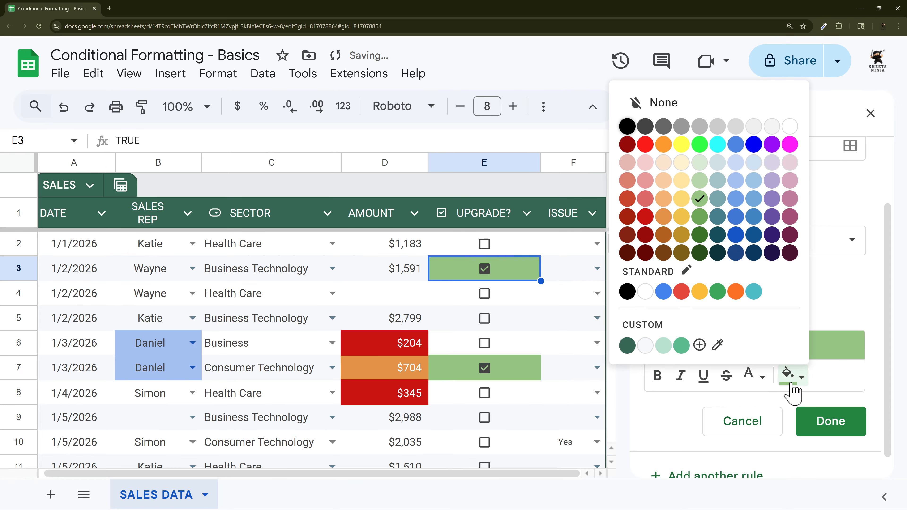
pyautogui.click(638, 103)
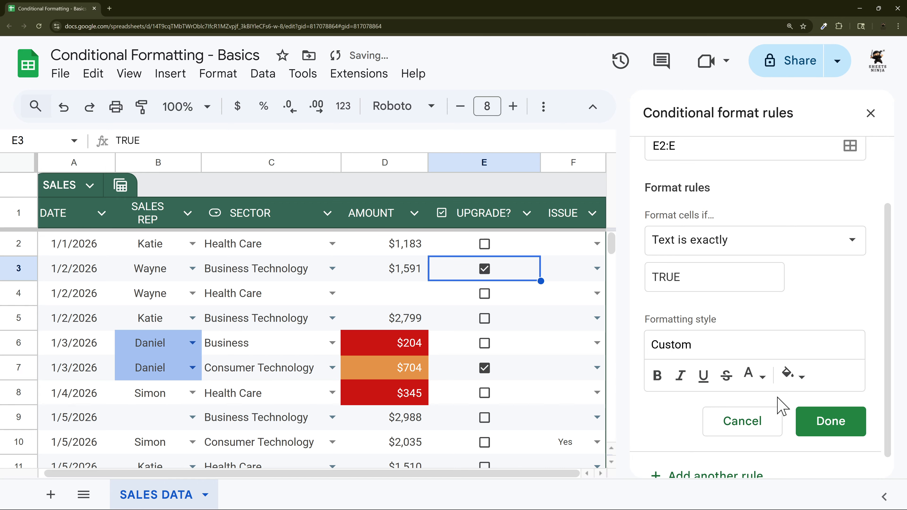
# Set the text color of the Upgrade rule to dark green, one shade lighter than the darkest
pyautogui.click(754, 378)
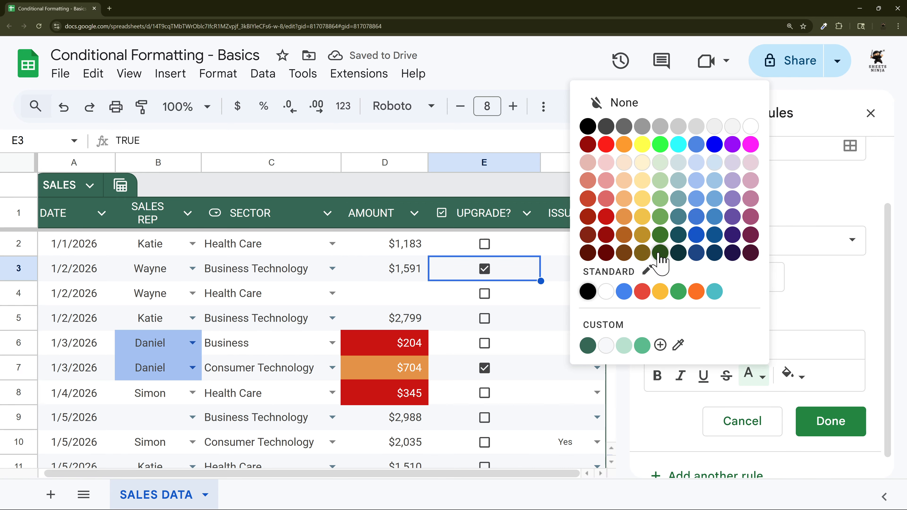
pyautogui.click(660, 253)
pyautogui.click(753, 377)
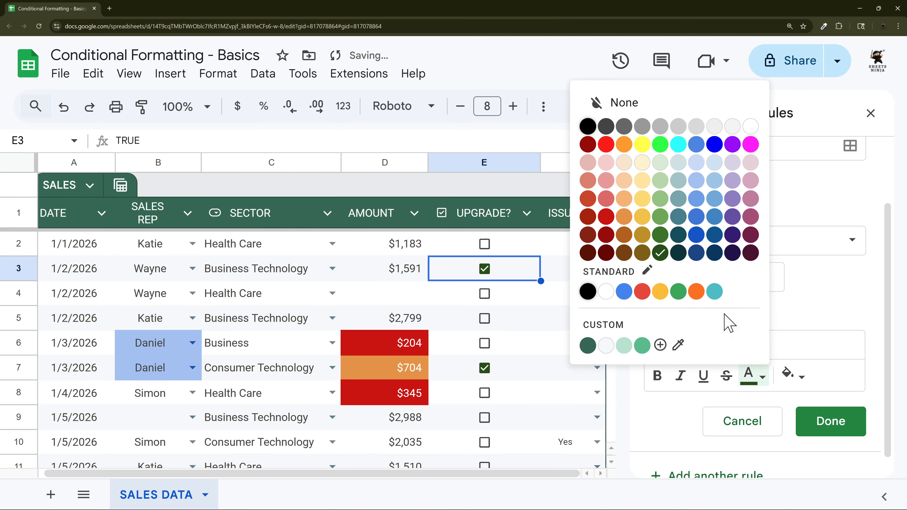
pyautogui.click(653, 250)
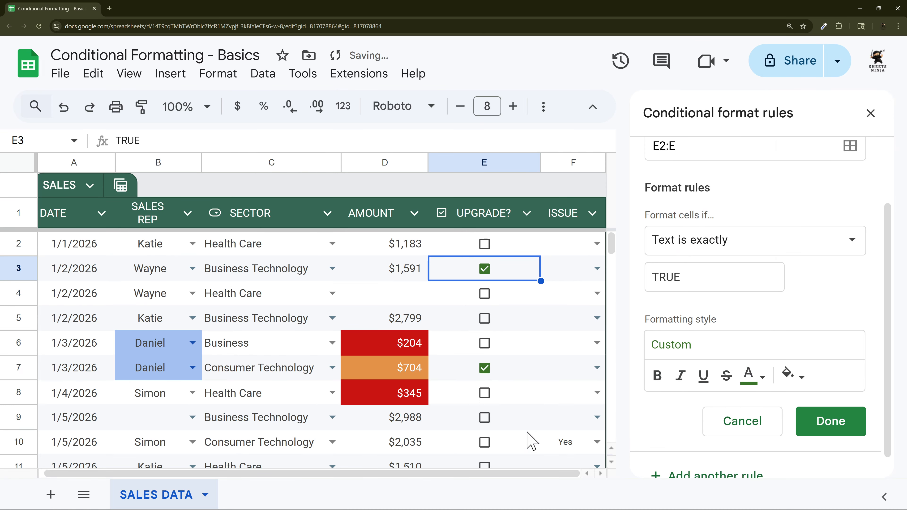
# Give the Upgrade rule the palest green fill, check it down the column and save the rule
pyautogui.click(790, 375)
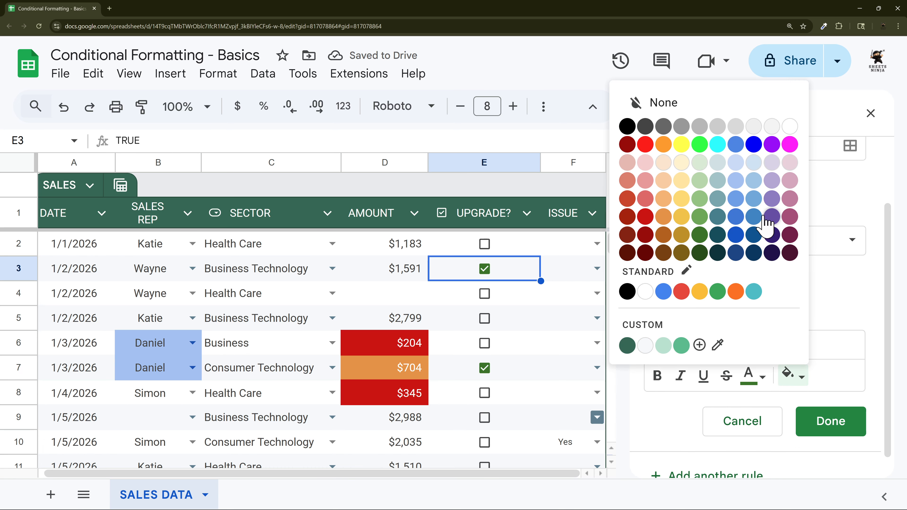
pyautogui.click(700, 164)
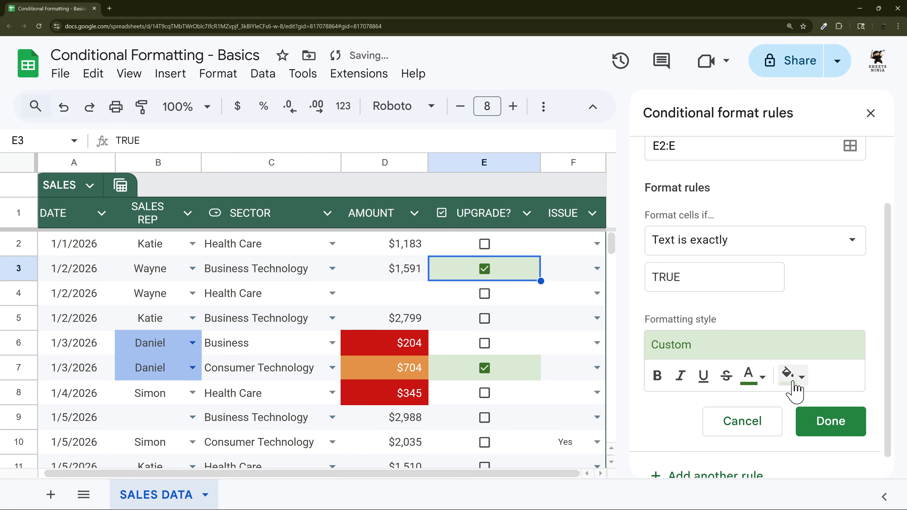
pyautogui.scroll(-3, 542, 375)
pyautogui.scroll(3, 536, 370)
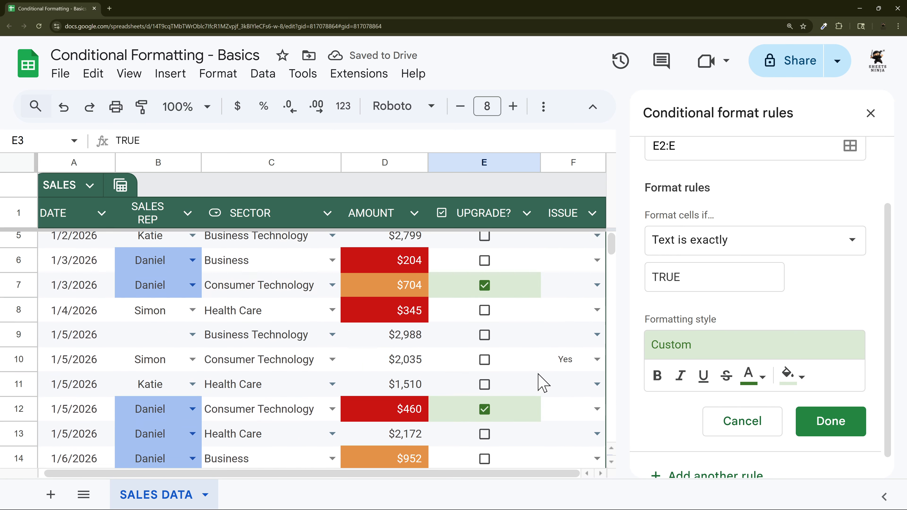
pyautogui.click(830, 421)
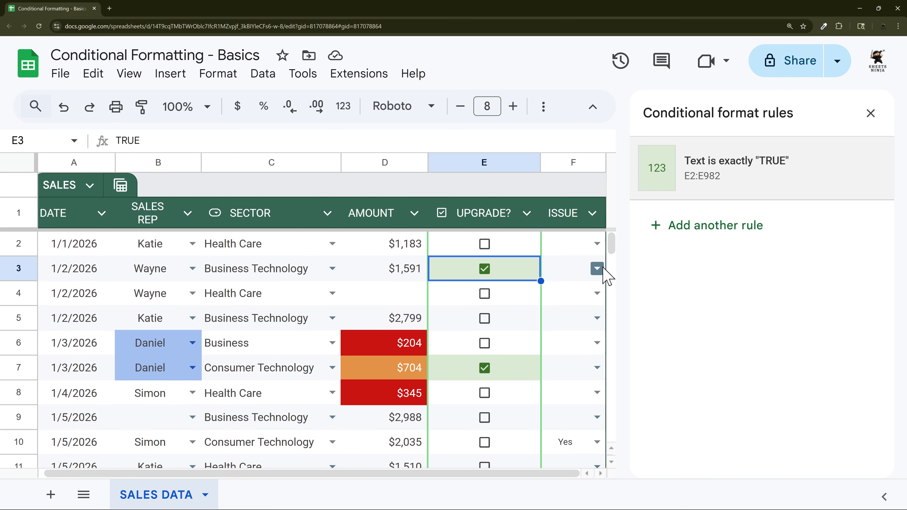
# Add another conditional formatting rule for the Issue column and set its range to F2:F
pyautogui.scroll(-1, 567, 346)
pyautogui.scroll(1, 572, 276)
pyautogui.moveTo(571, 246); pyautogui.dragTo(572, 343)
pyautogui.click(711, 159)
pyautogui.click(712, 228)
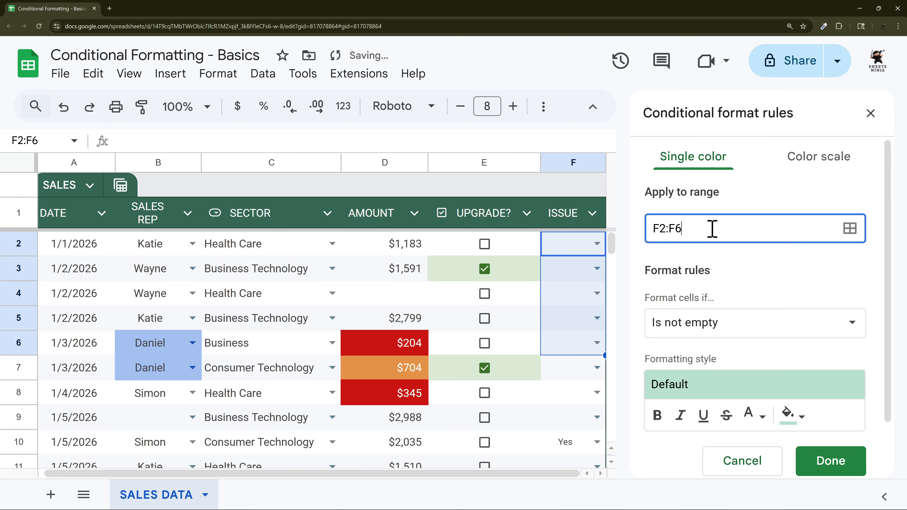
pyautogui.press('BackSpace')
# Review the Issue rule's condition options, keeping Is not empty, and check the choices in cell F2's dropdown
pyautogui.click(699, 332)
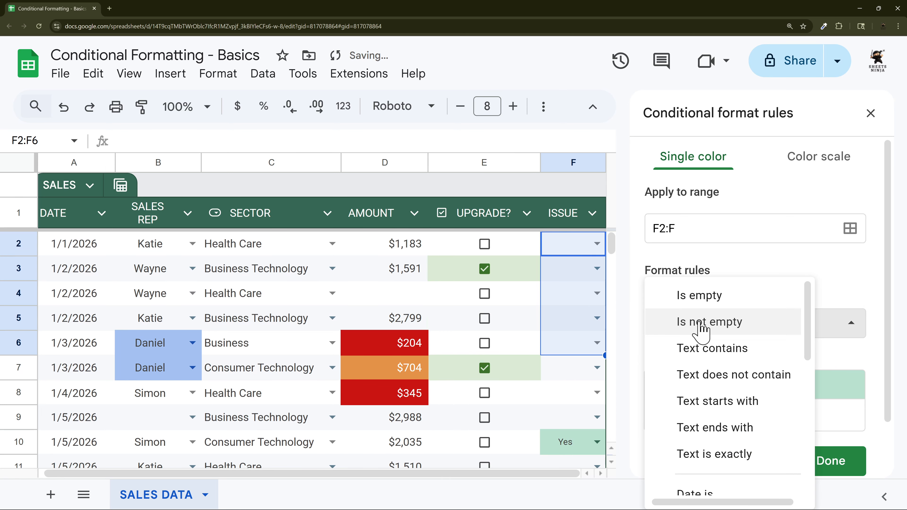
pyautogui.click(710, 322)
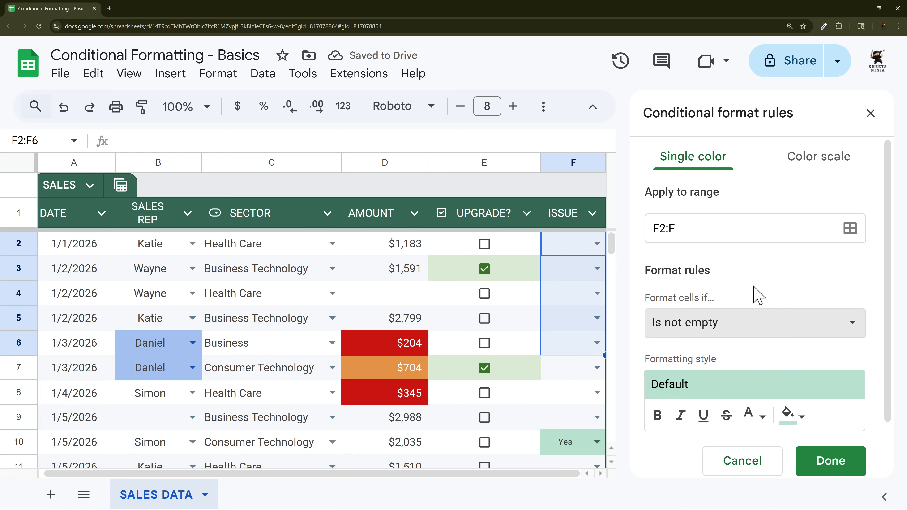
pyautogui.scroll(-2, 755, 299)
pyautogui.scroll(-3, 568, 425)
pyautogui.scroll(3, 572, 358)
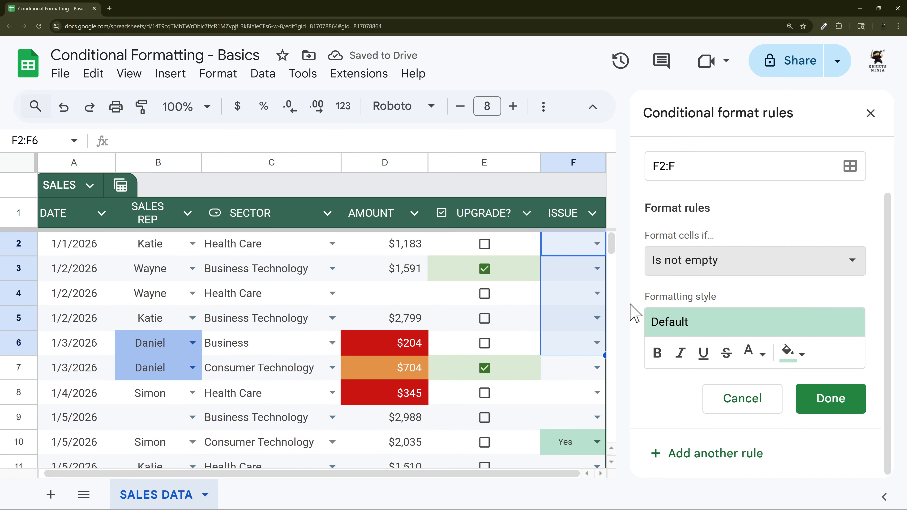
pyautogui.click(739, 264)
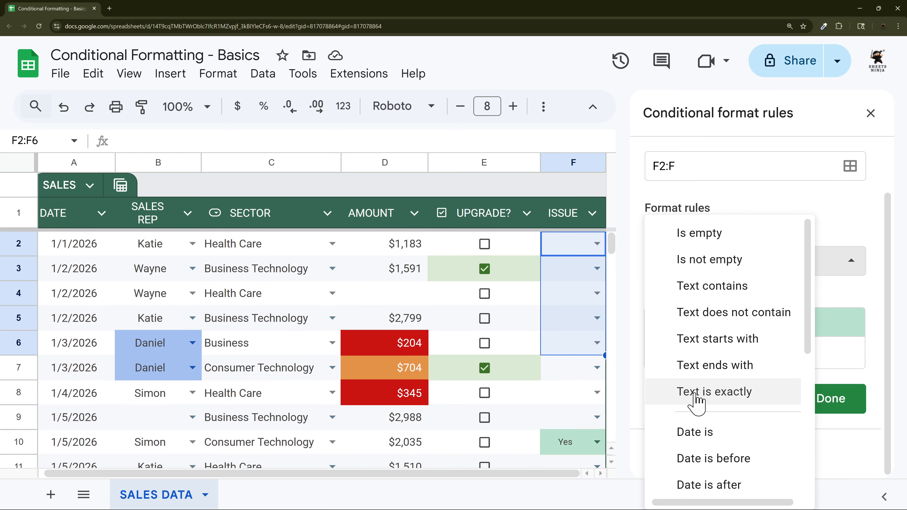
pyautogui.click(864, 220)
pyautogui.click(722, 267)
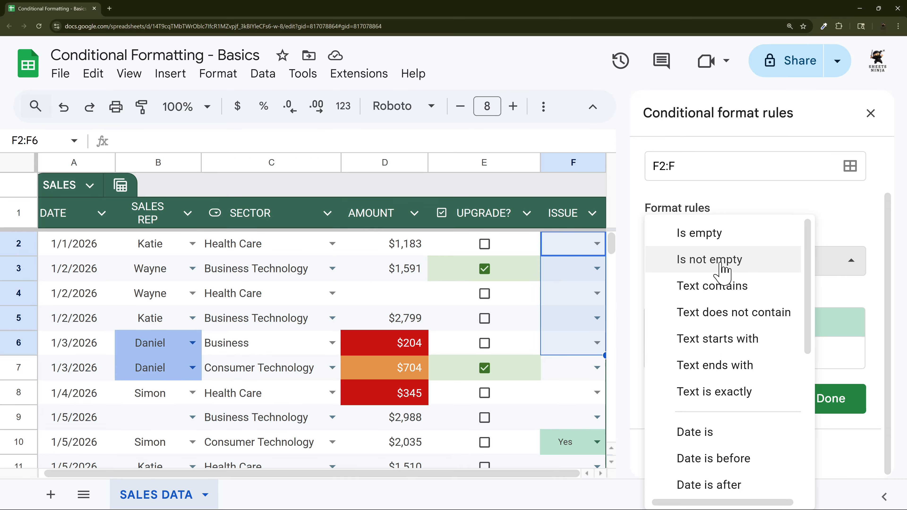
pyautogui.click(721, 265)
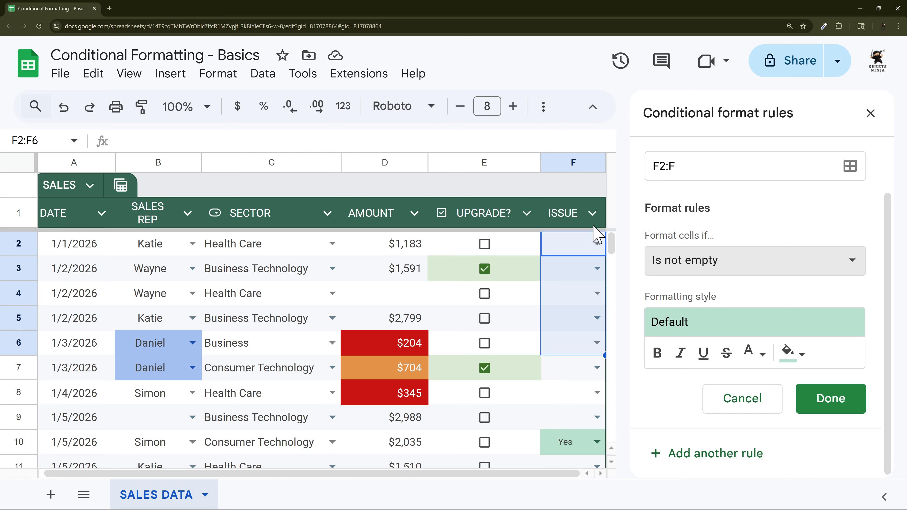
pyautogui.click(597, 245)
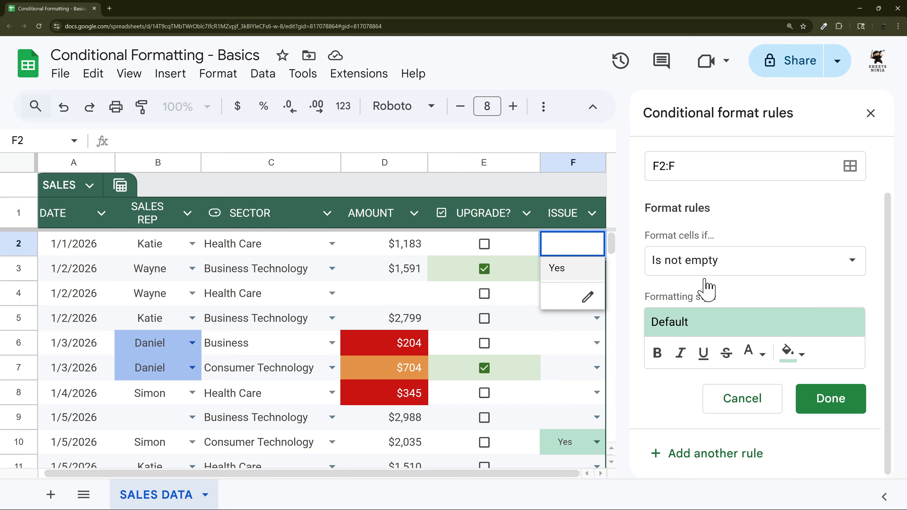
# Format the Issue rule with a red fill and white text, save it and close the conditional formatting rules
pyautogui.click(789, 355)
pyautogui.click(647, 198)
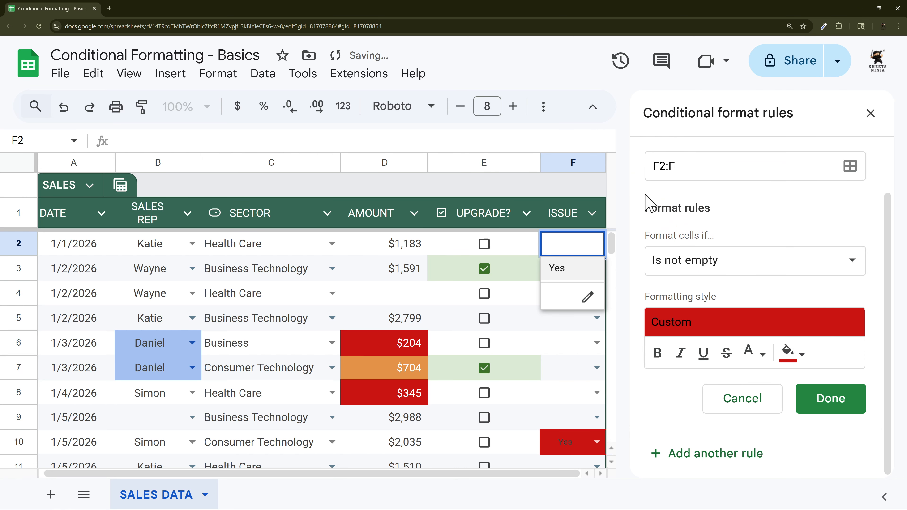
pyautogui.click(750, 358)
pyautogui.click(751, 101)
pyautogui.click(830, 400)
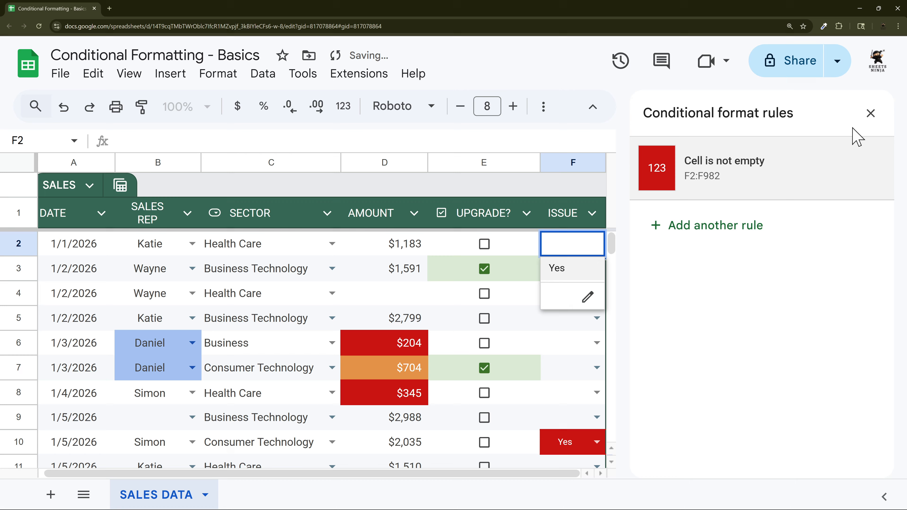
pyautogui.click(871, 113)
# Test the Issue rule by setting cell F3 to Yes, and clear the cell again
pyautogui.click(383, 271)
pyautogui.click(601, 272)
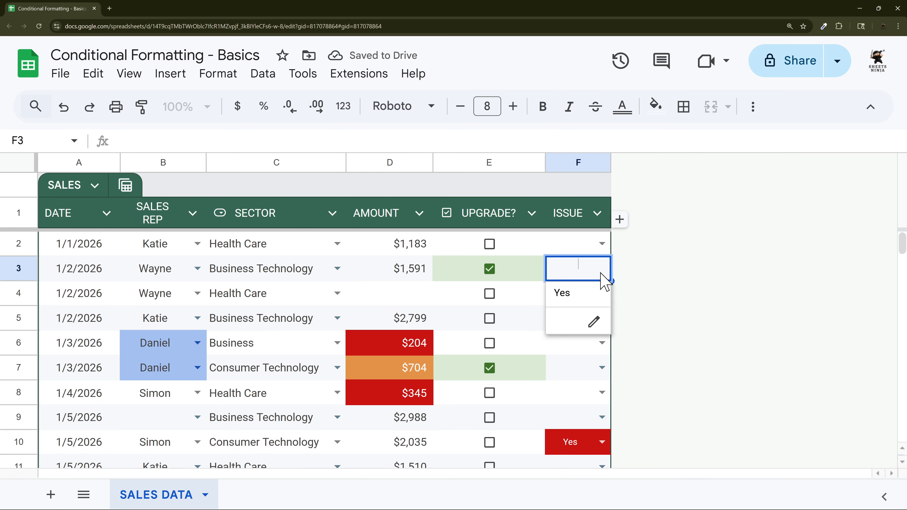
pyautogui.click(561, 294)
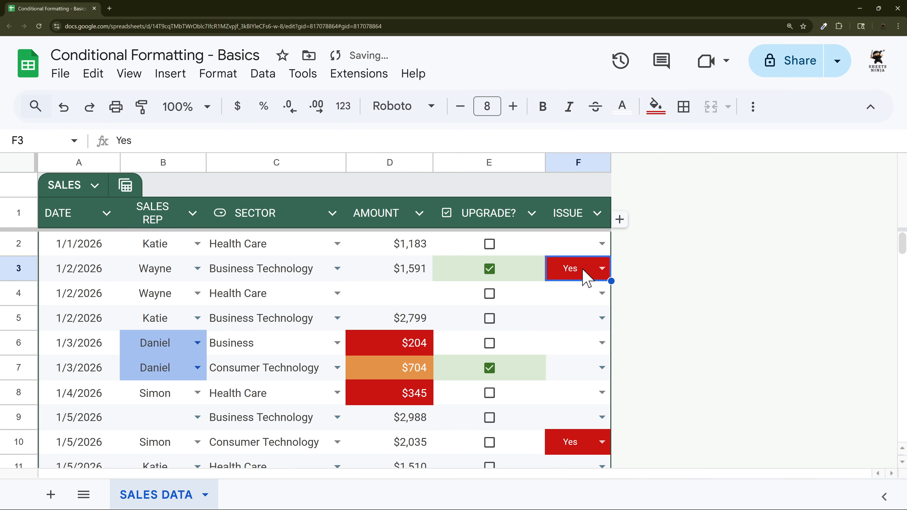
pyautogui.press('Delete')
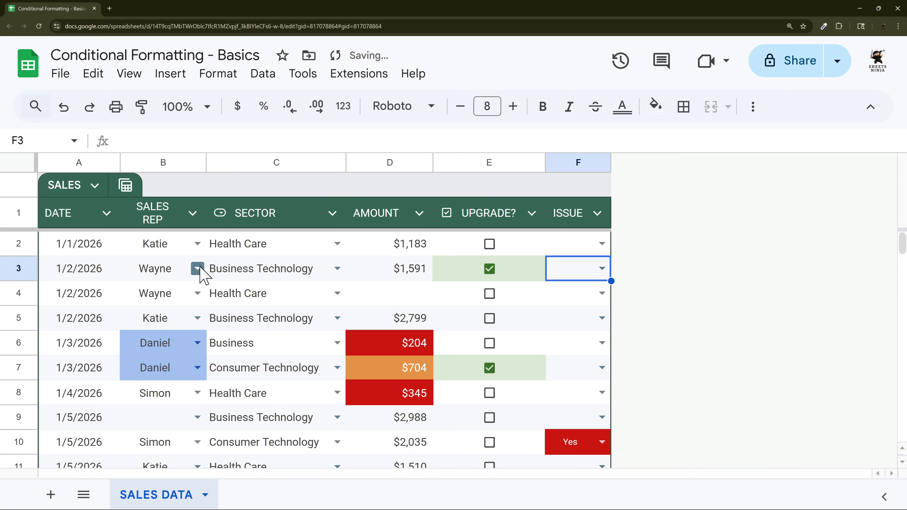